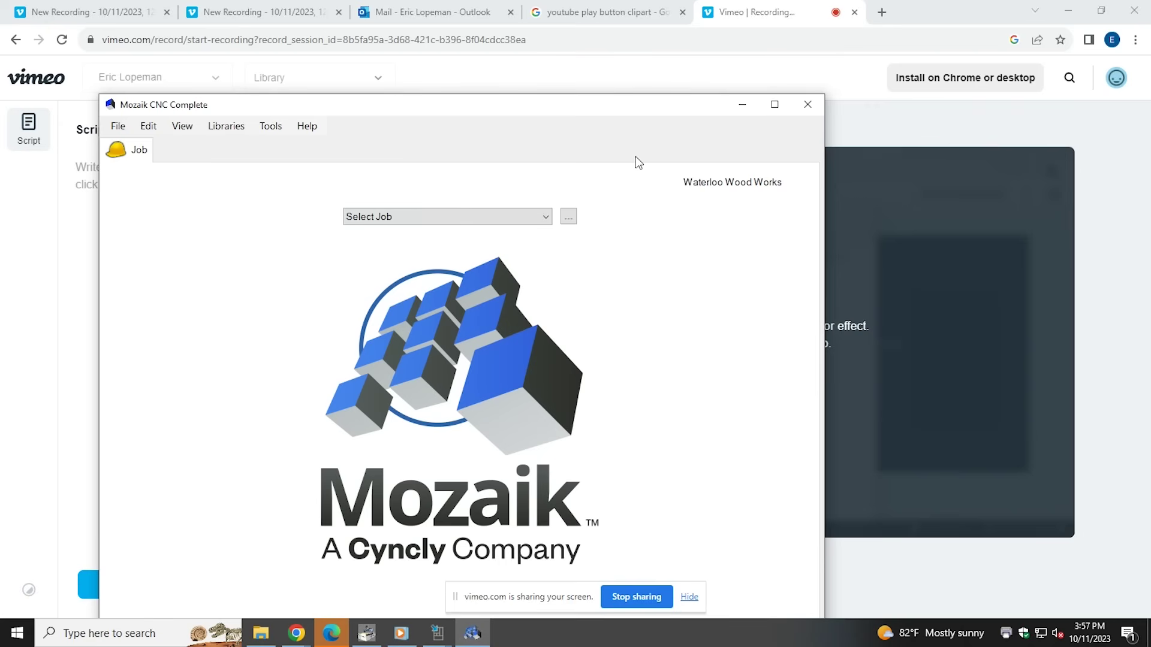
Create a new job named with the customer's first name followed by "bath cabinet"
left_click(777, 109)
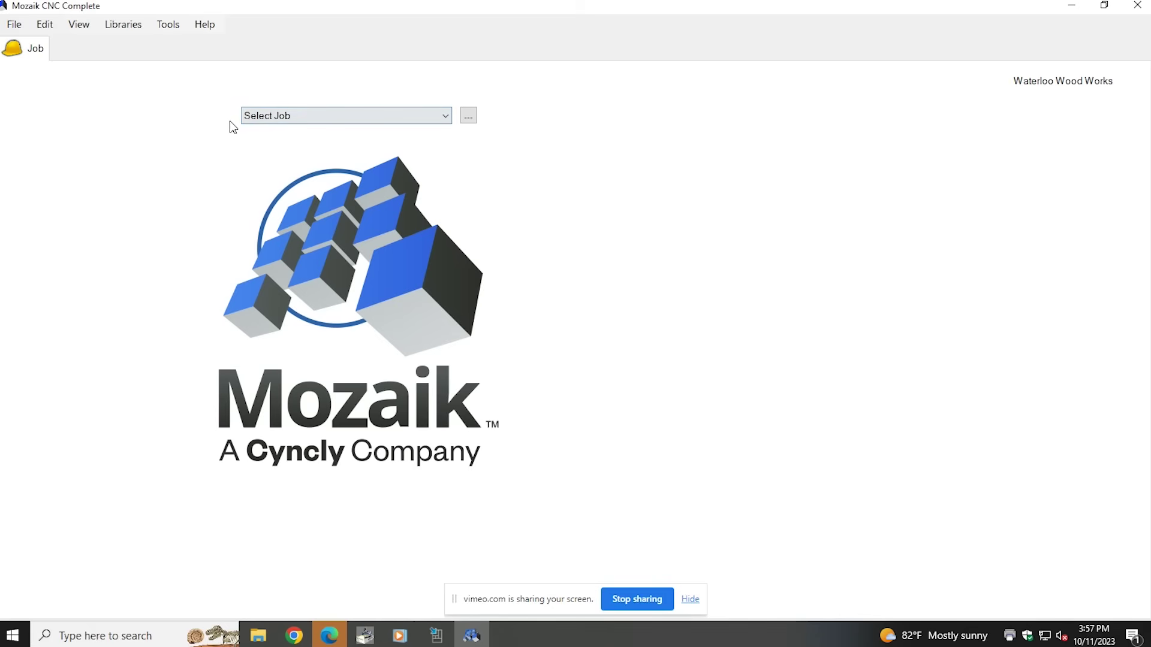
left_click(18, 25)
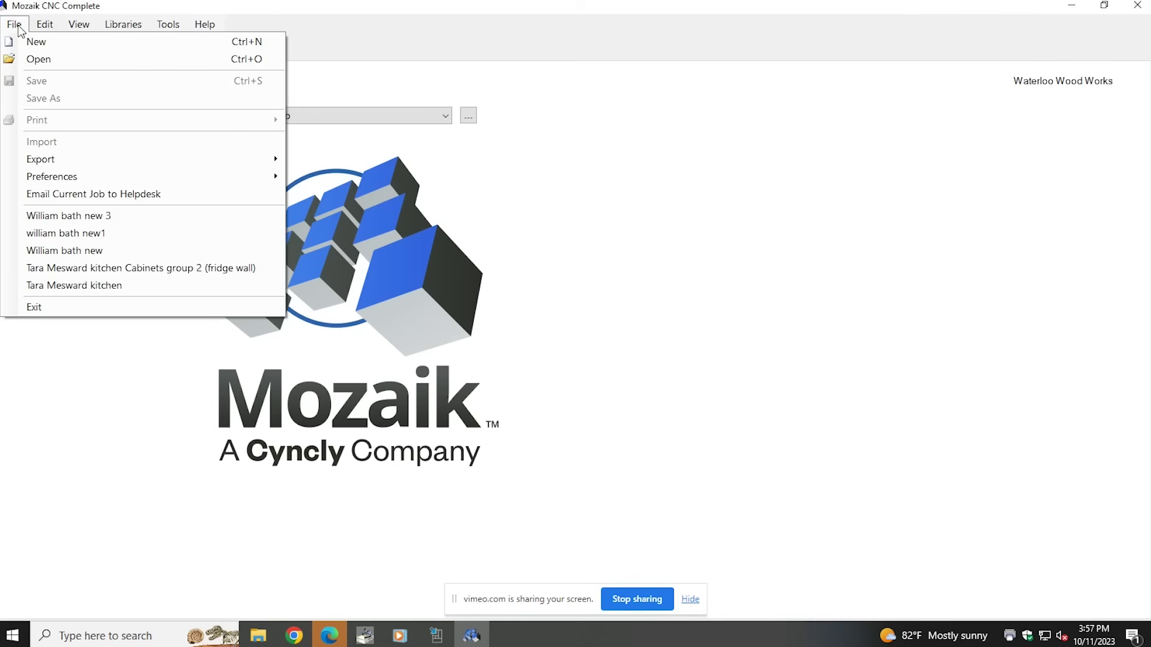
left_click(34, 47)
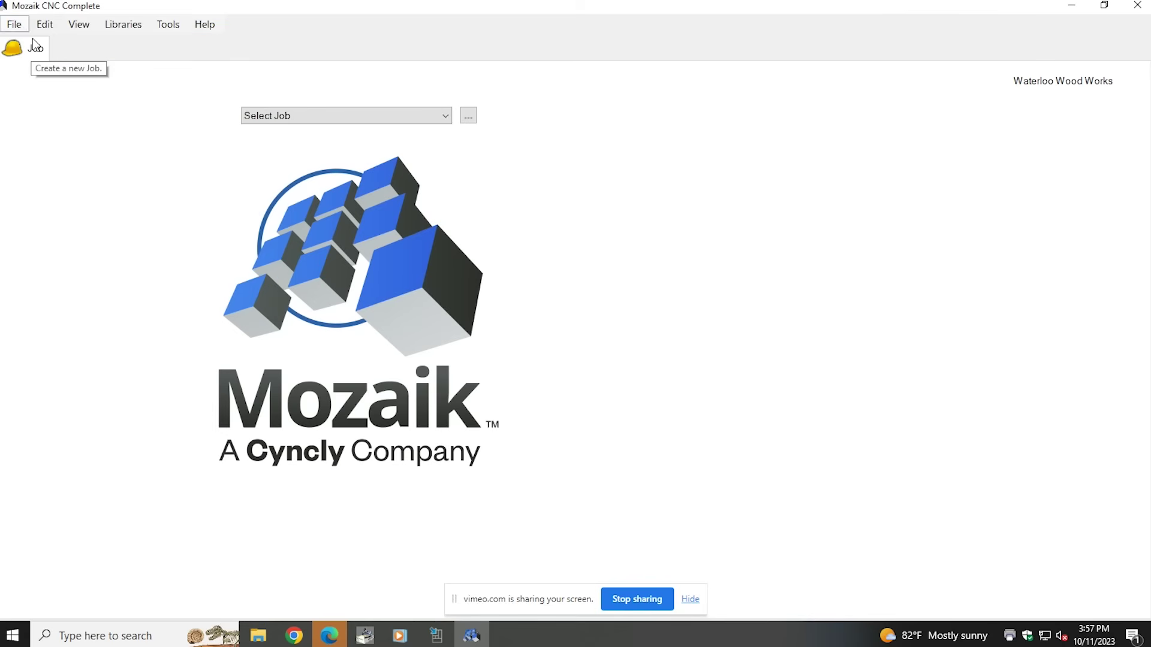
type("William ba")
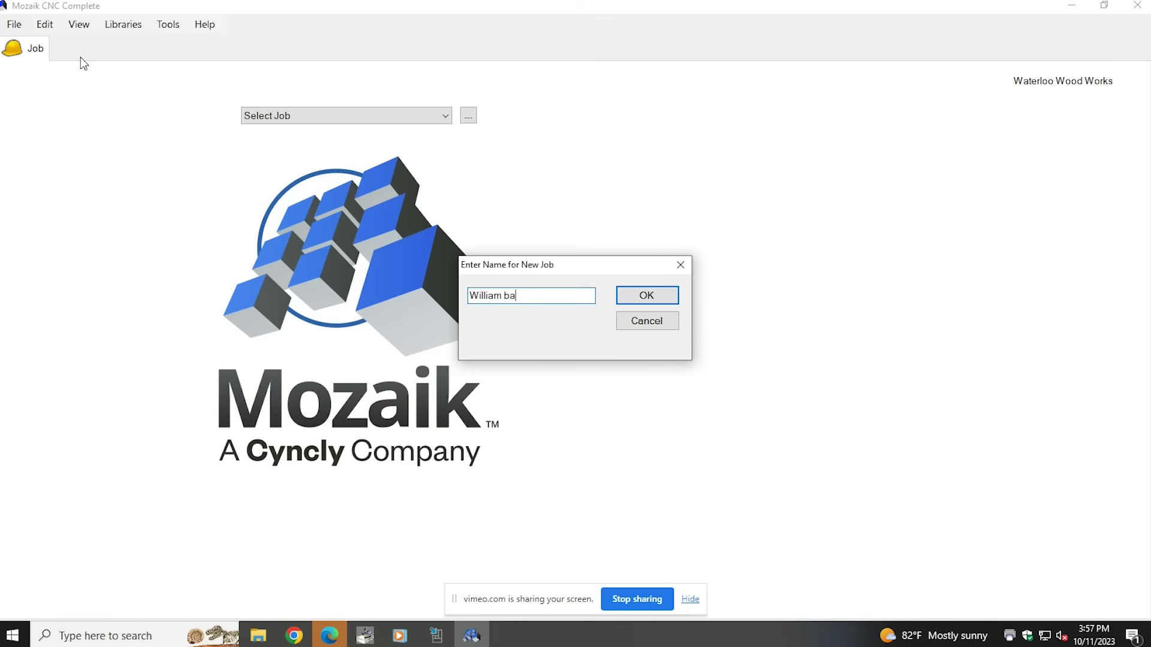
type("th cabinet")
key("Return")
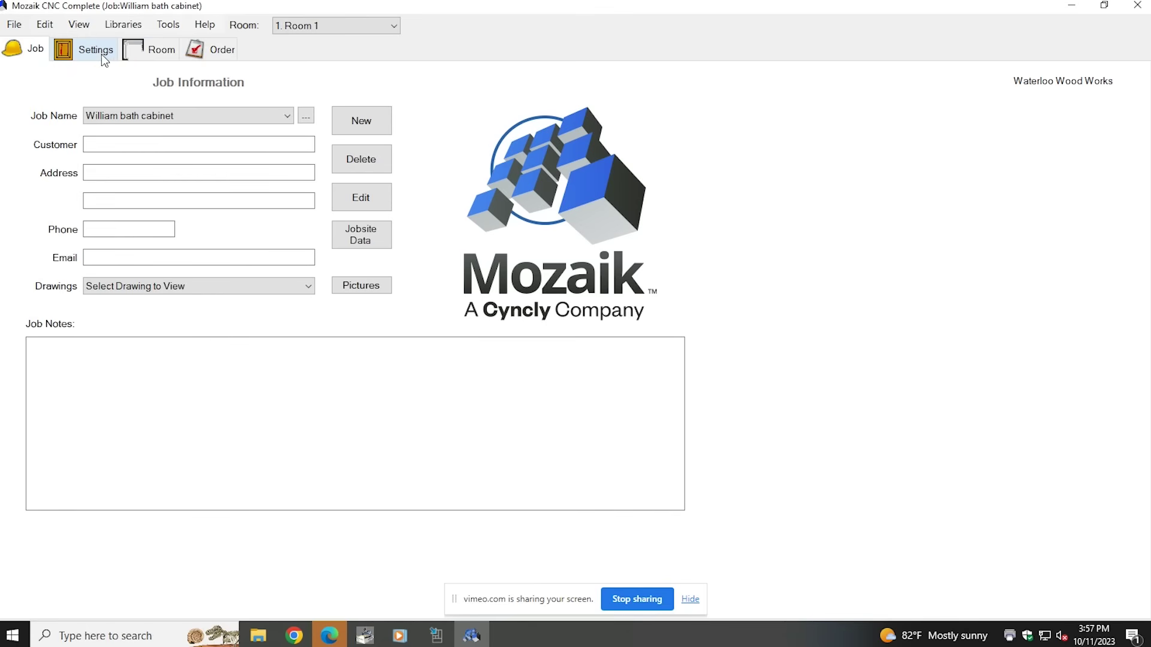
left_click(99, 52)
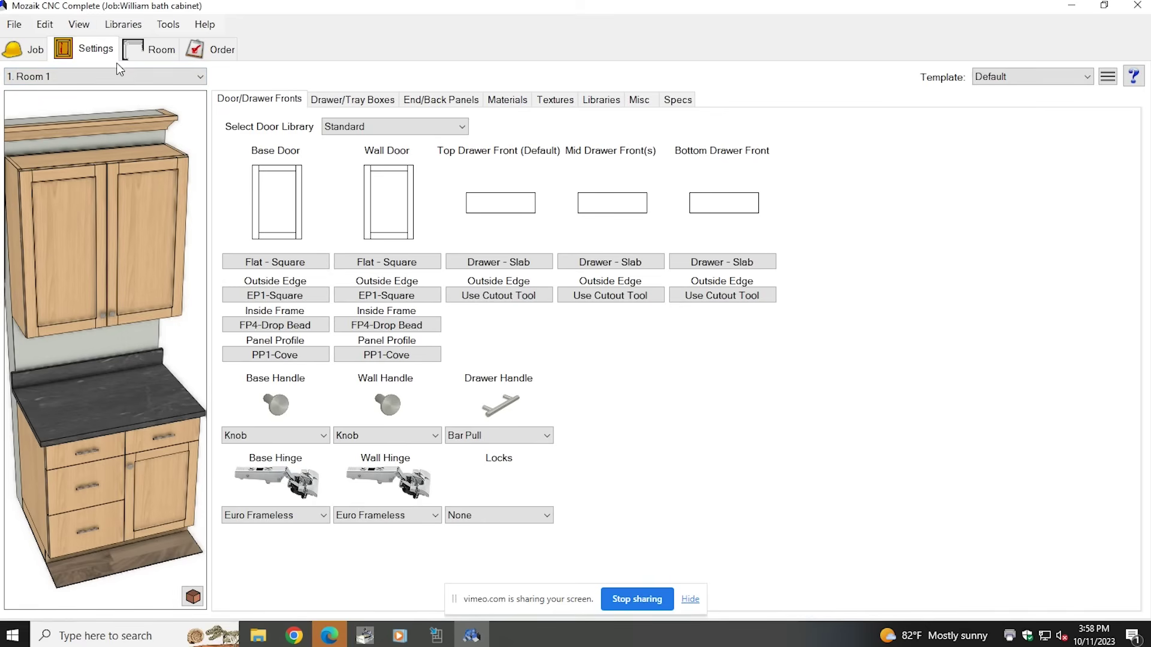
left_click(158, 55)
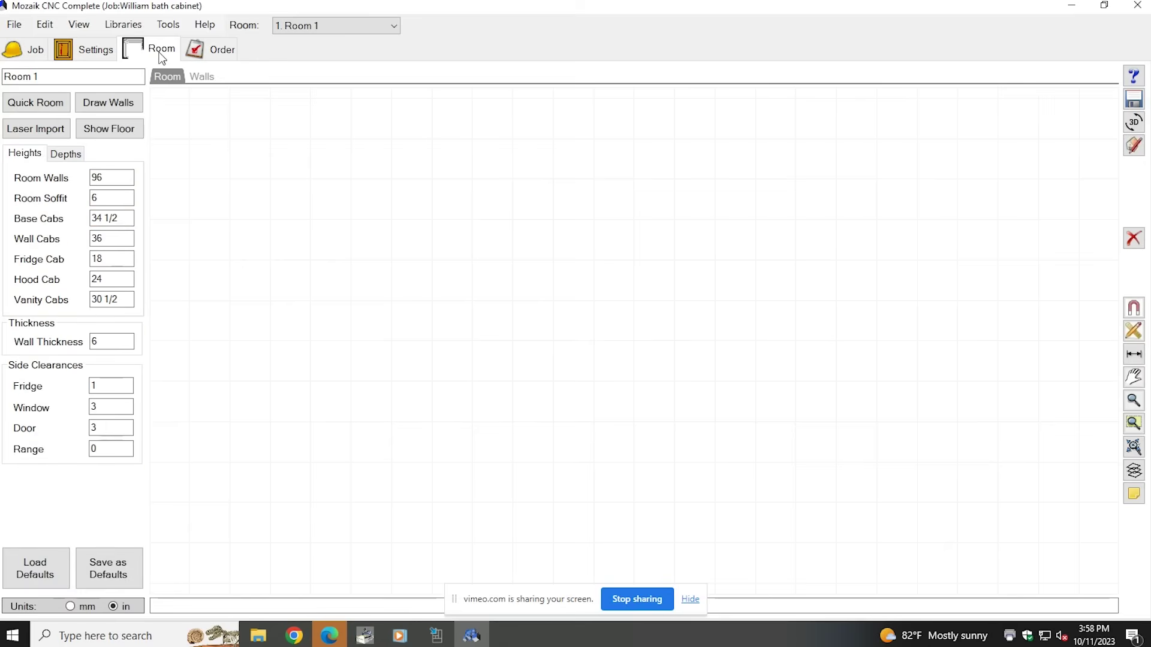
left_click(96, 56)
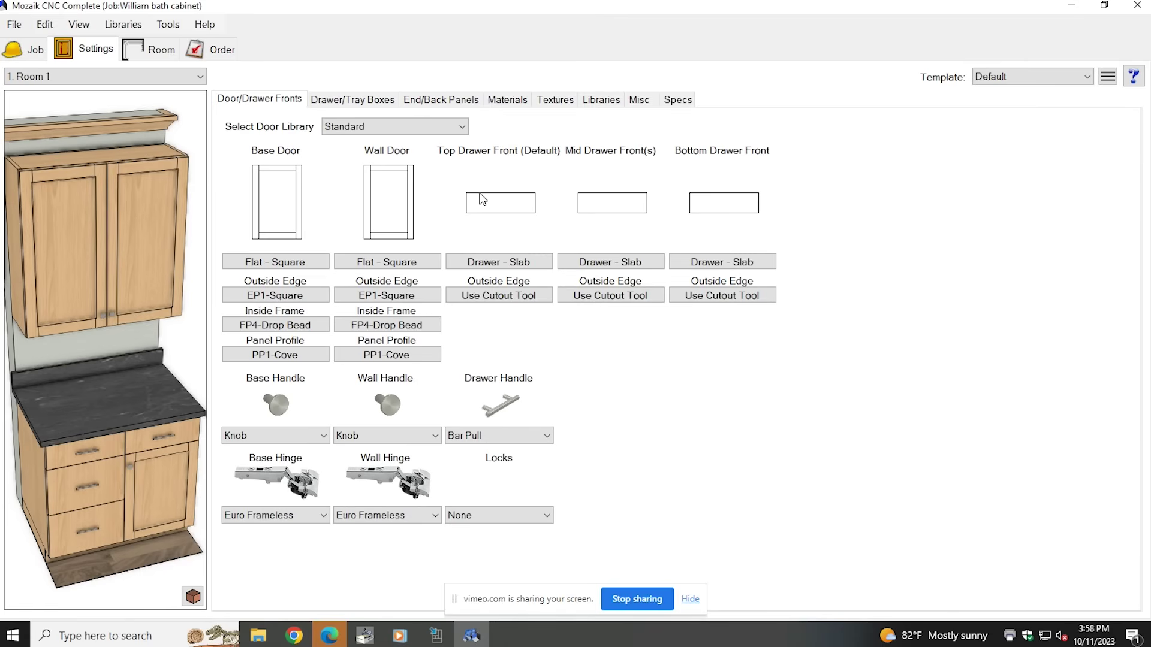
Draw a single straight horizontal wall about 77 9/16 in long in Room 1
left_click(161, 60)
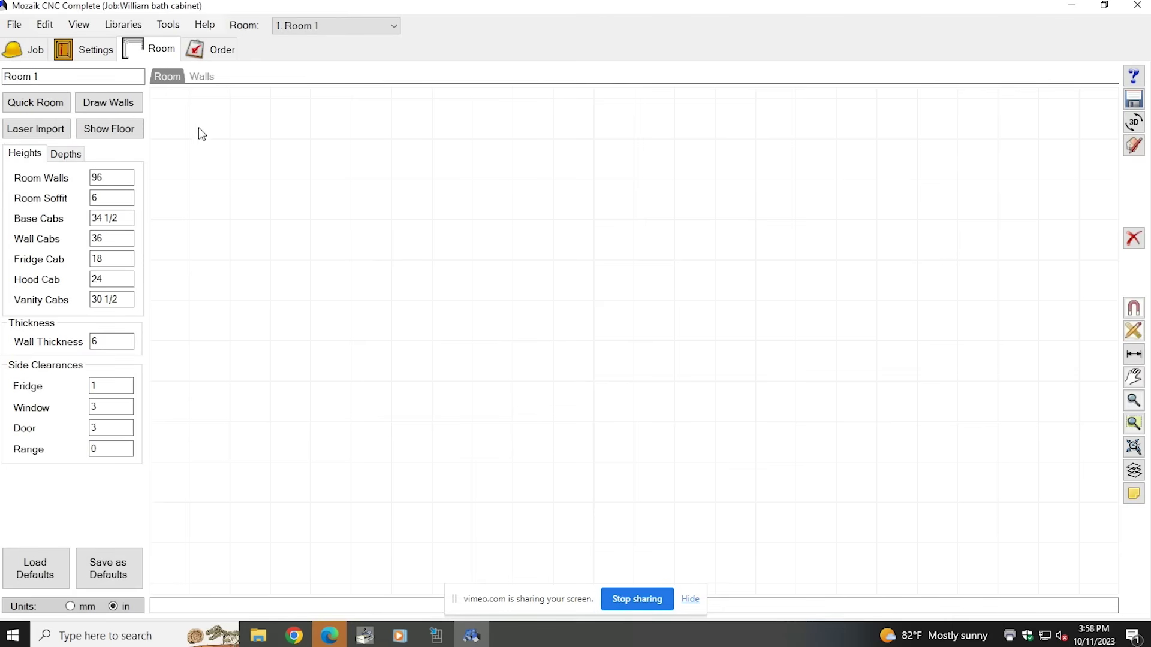
left_click(134, 103)
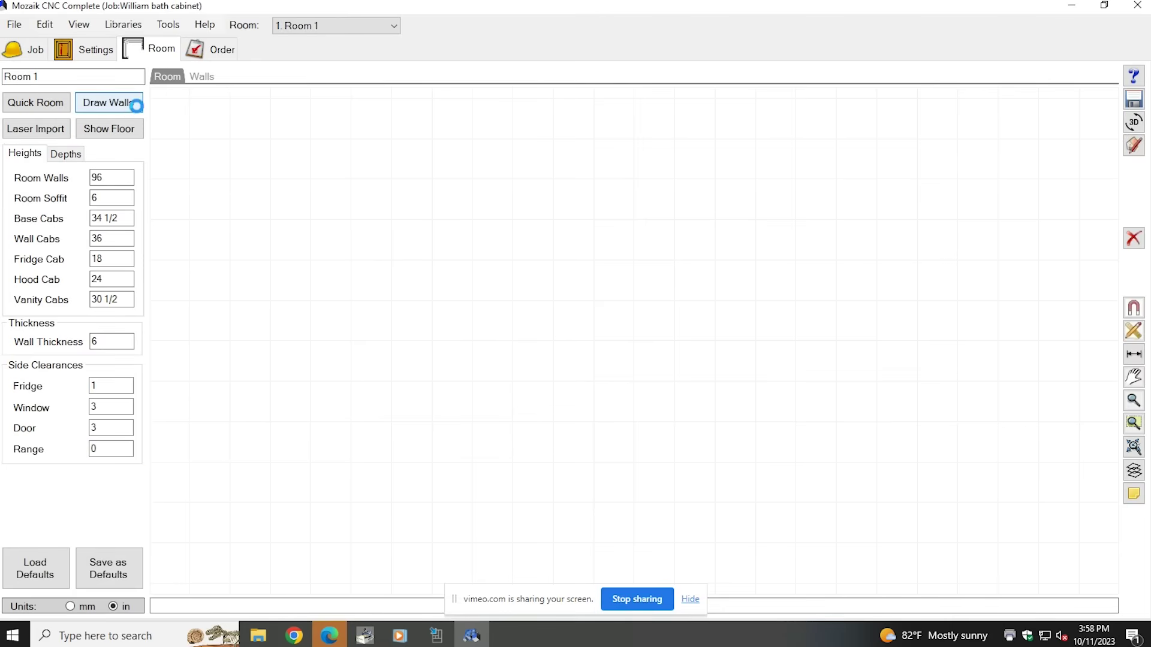
left_click(318, 144)
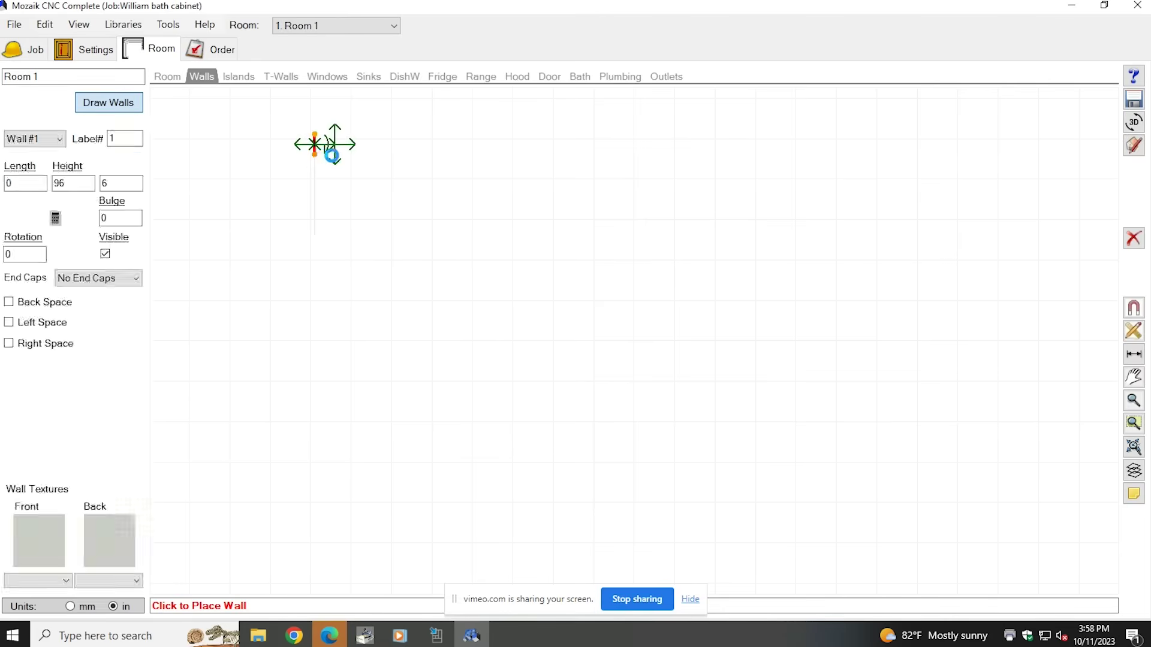
left_click(576, 166)
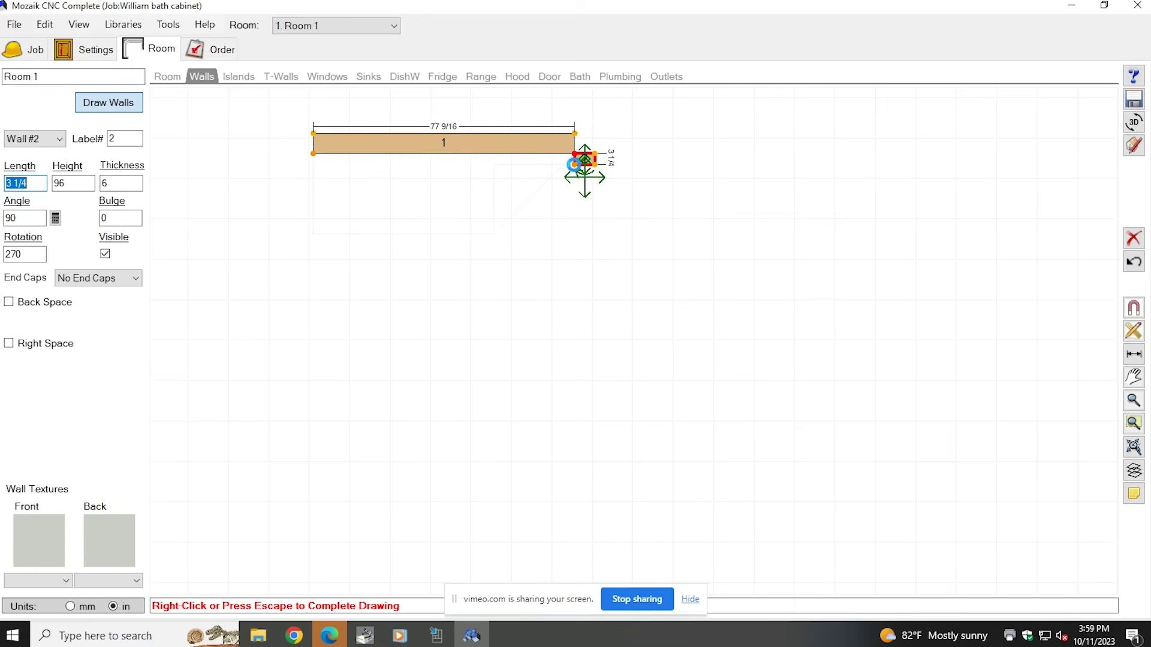
right_click(577, 163)
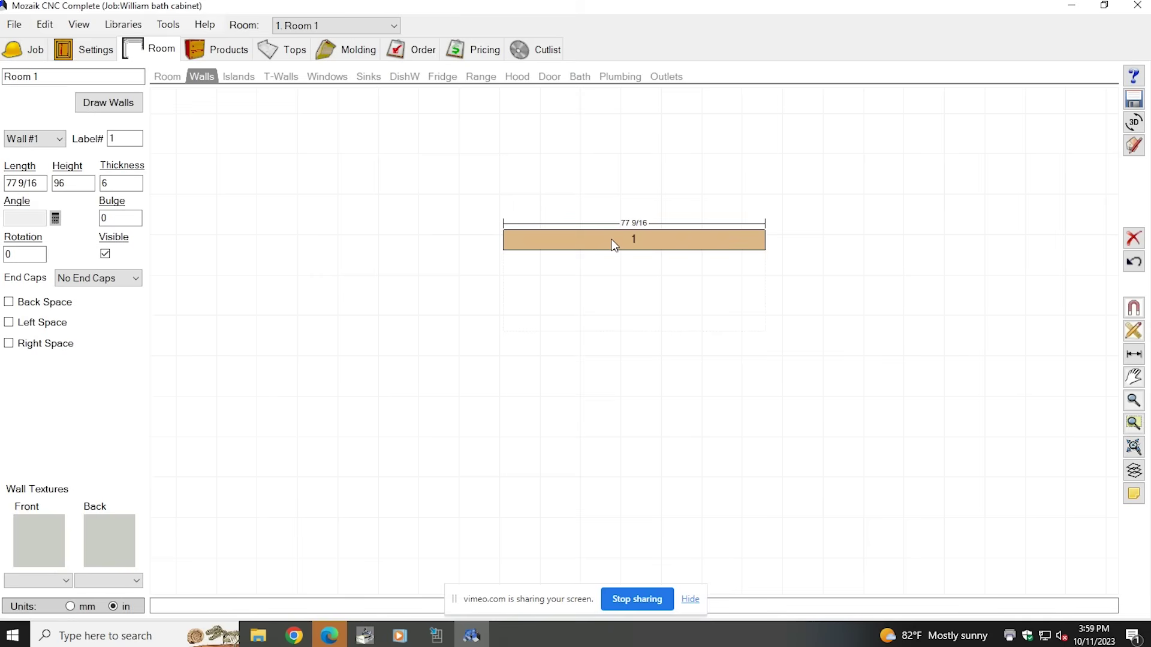
Place a Wall Pair Door cabinet from the Face Frame Cabinets V8 library at the left end of wall 1
left_click(233, 58)
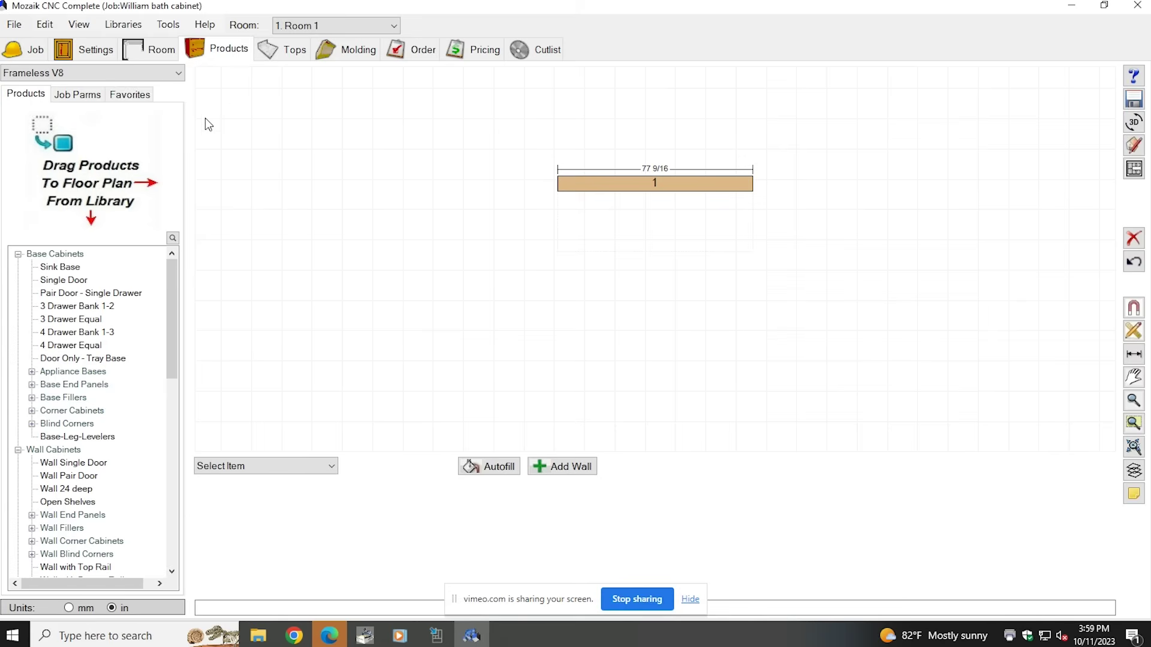
left_click(112, 74)
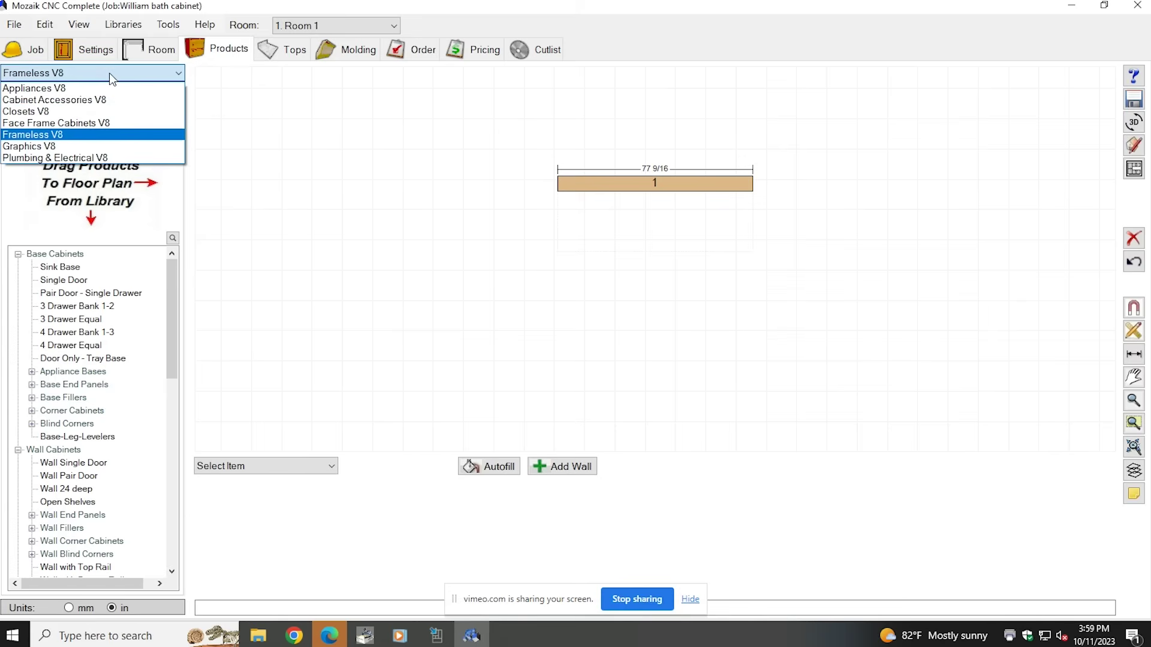
left_click(93, 123)
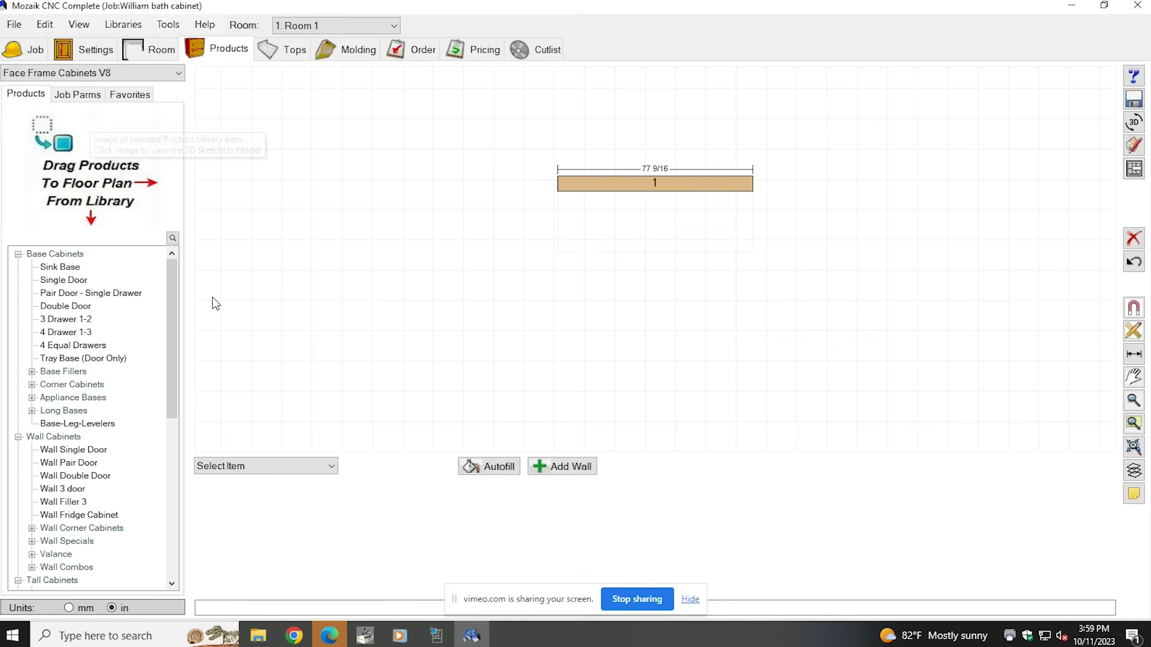
left_click_drag(166, 304, 180, 365)
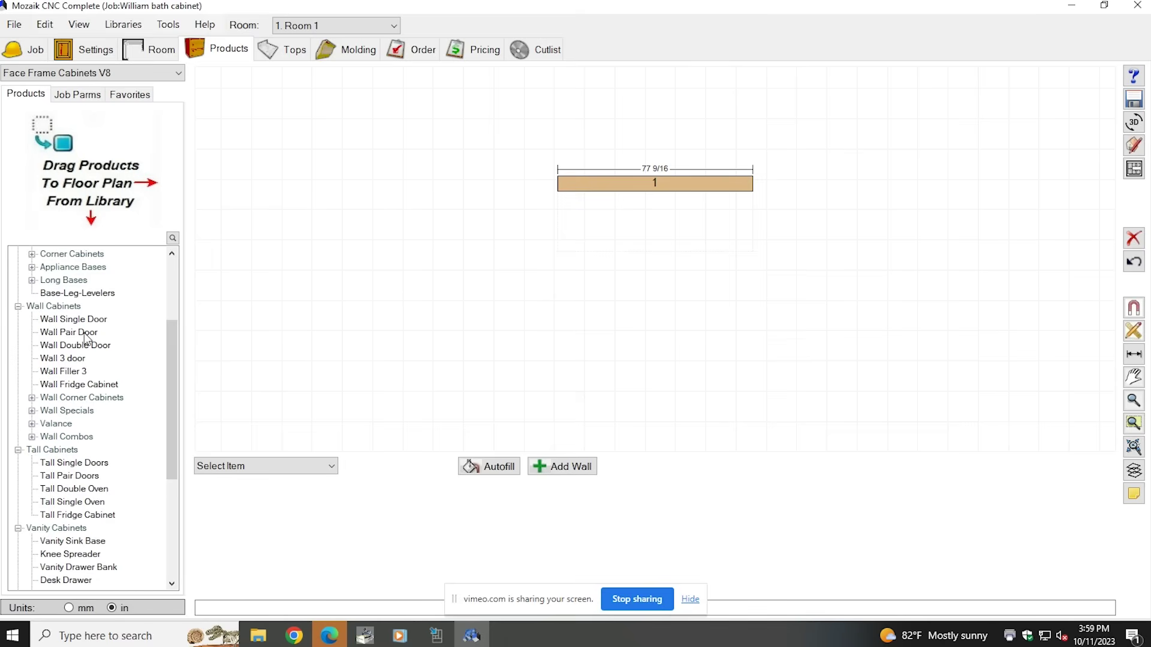
left_click_drag(85, 336, 591, 203)
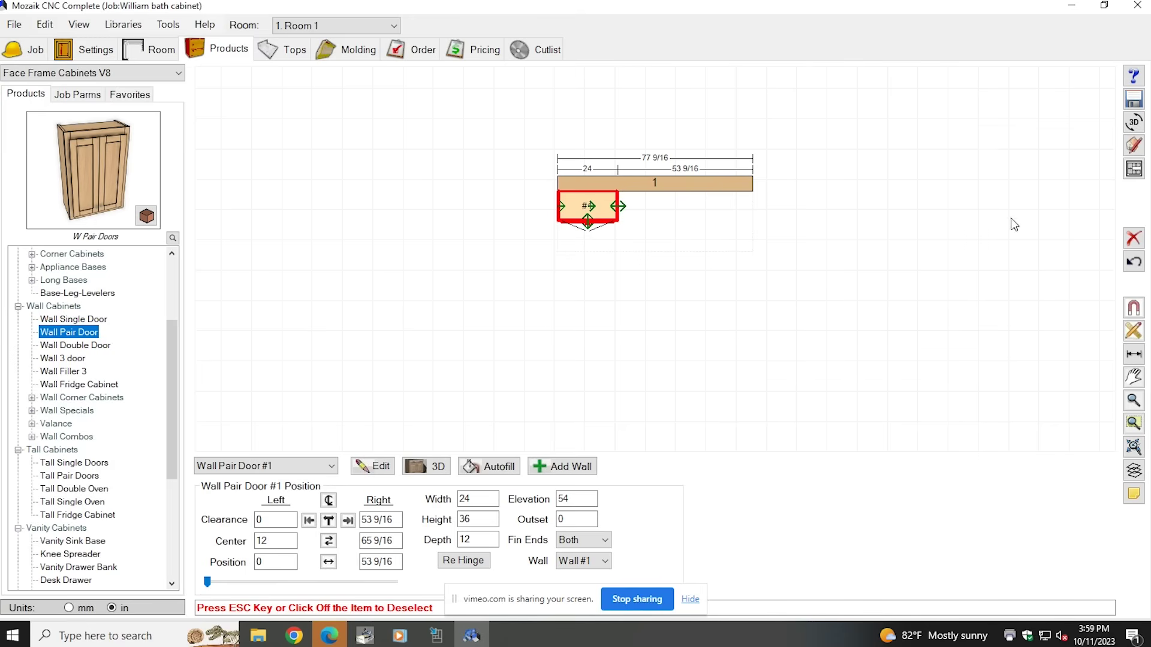
In the wall's elevation view, set the cabinet's width to 32 in, height to 40 in and depth to 10 in
left_click(1133, 169)
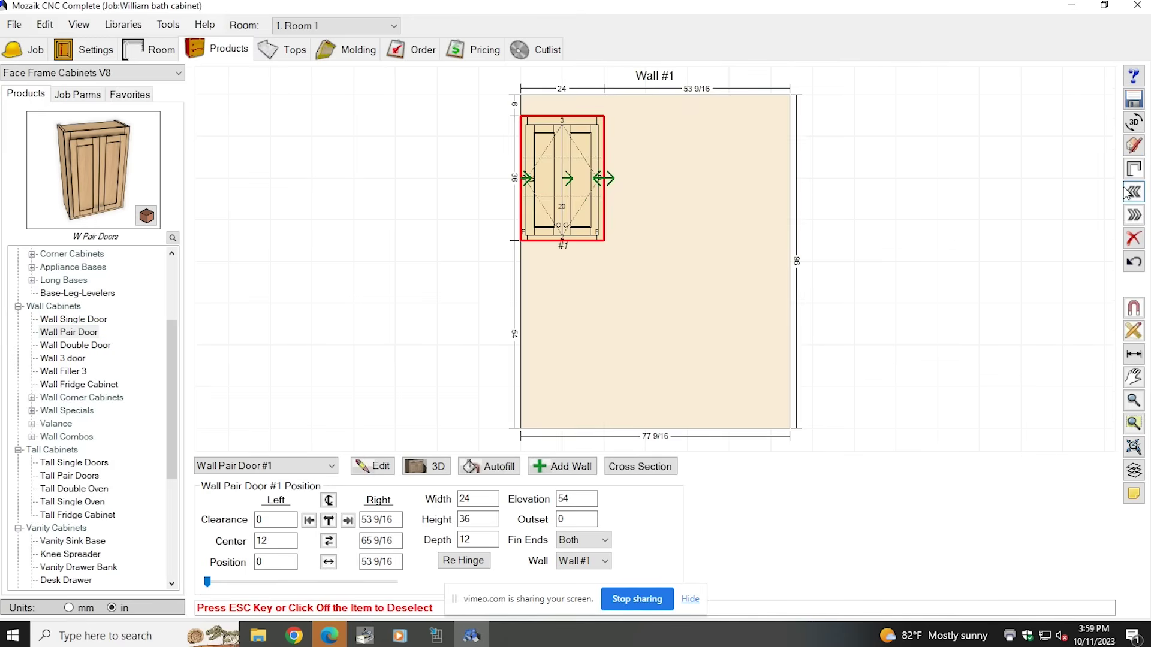
double_click(478, 498)
type("3")
key("Tab")
key("Tab")
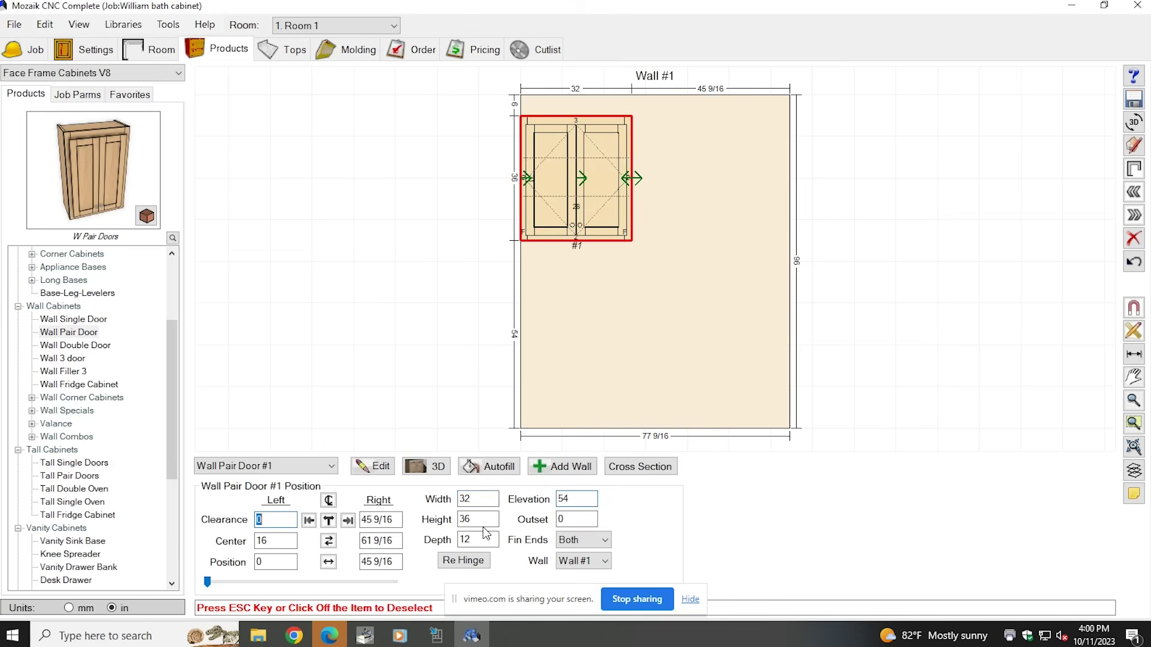
key("Tab")
double_click(480, 523)
type("40")
key("Tab")
key("Tab")
key("Tab")
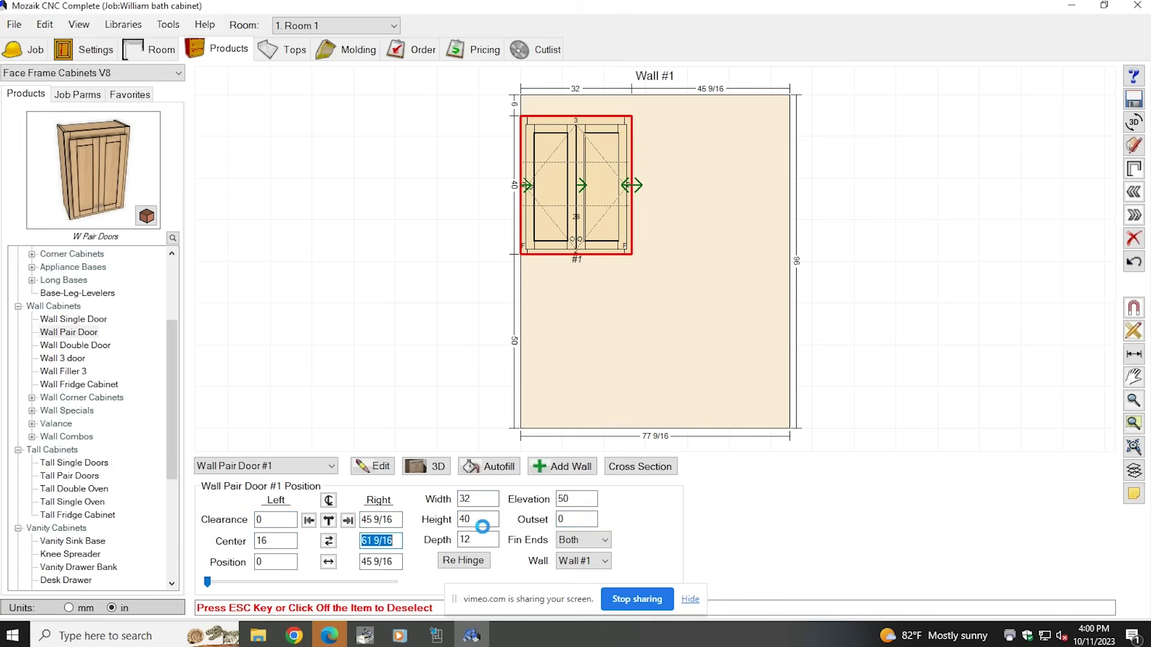
type("10")
key("Tab")
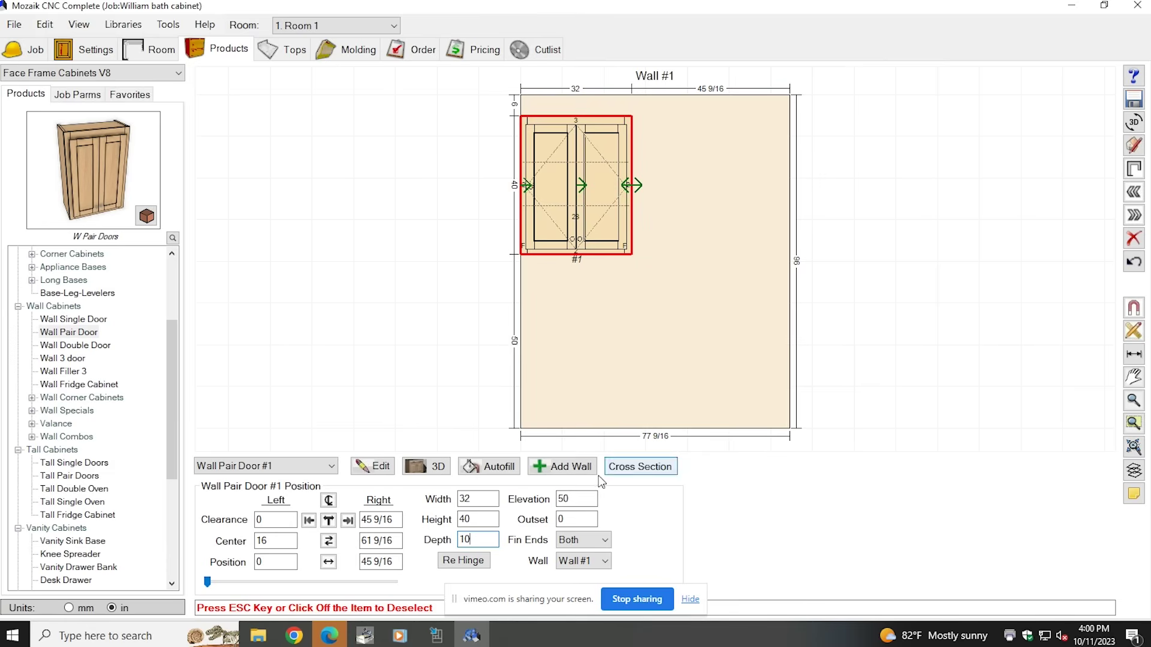
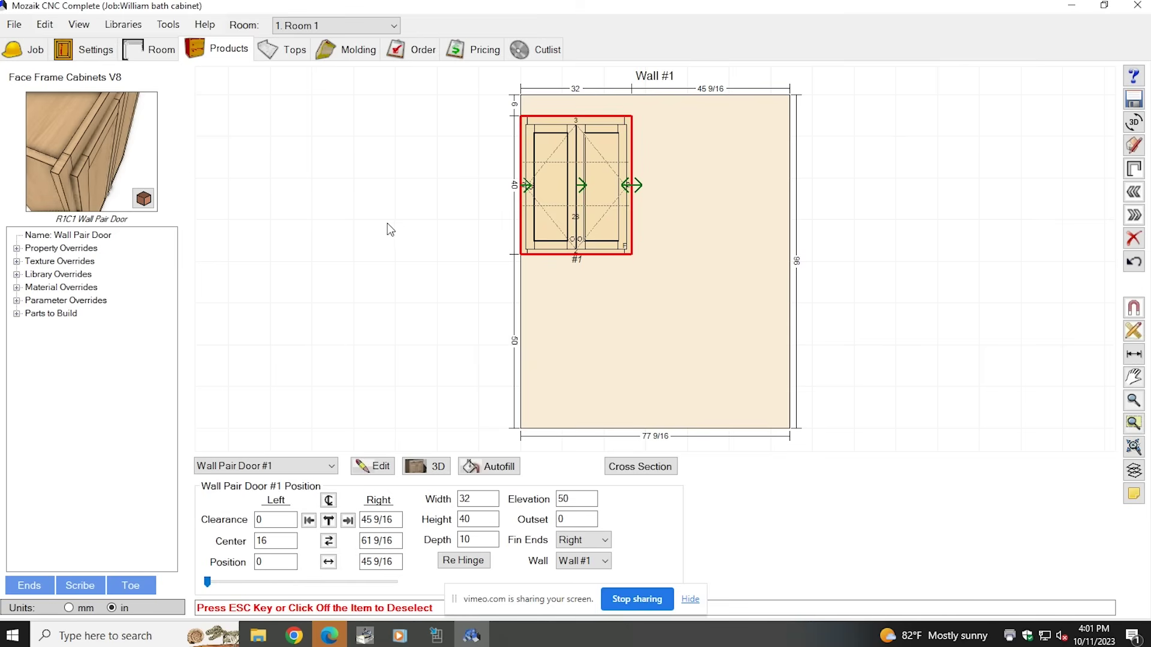
Open the wall cabinet in the product editor and reset its face to a single open section without doors
left_click(656, 204)
left_click(588, 195)
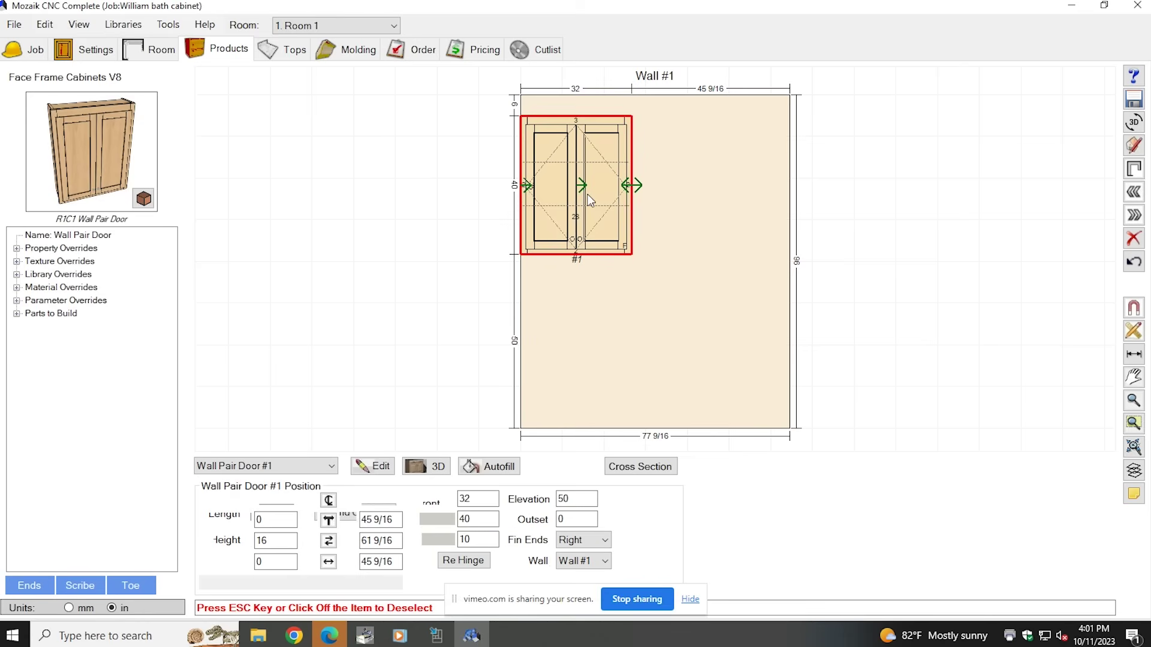
double_click(587, 194)
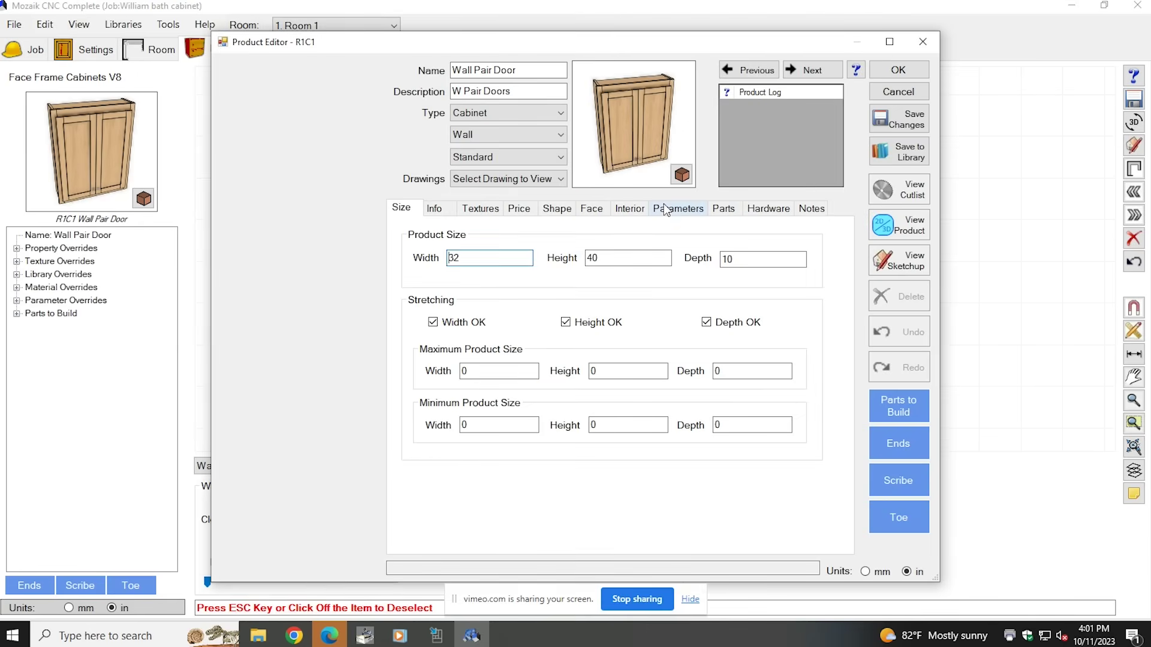
left_click(596, 210)
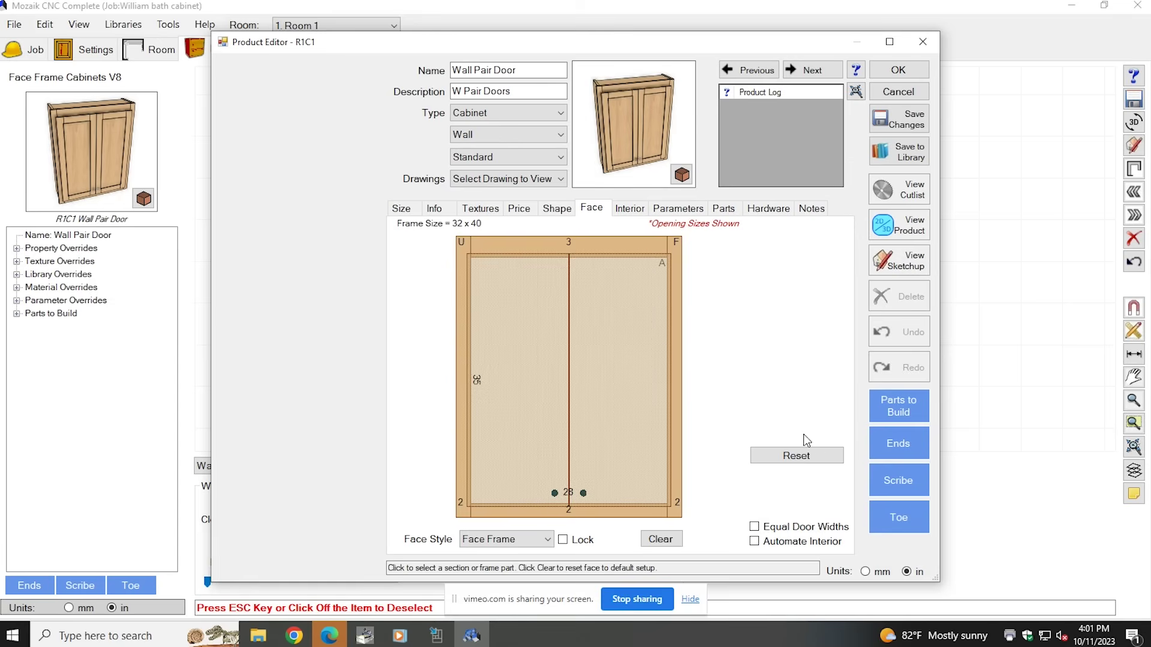
left_click(823, 458)
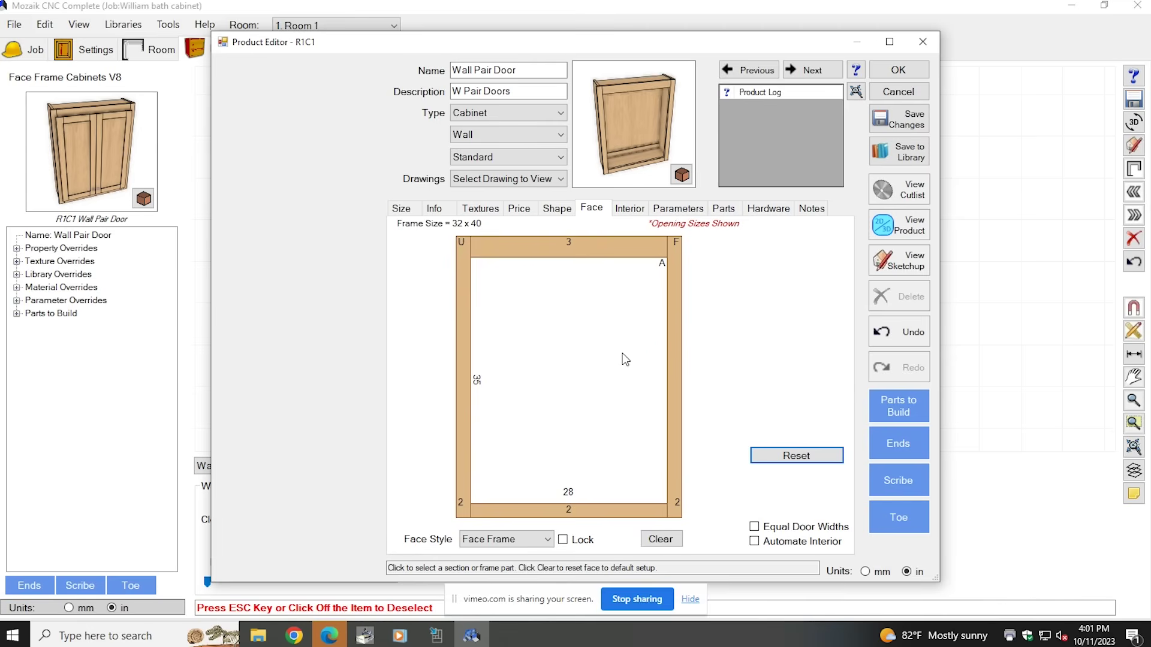
Split the cabinet interior with a horizontal shelf and set the lower opening's height to 11 in
left_click(631, 210)
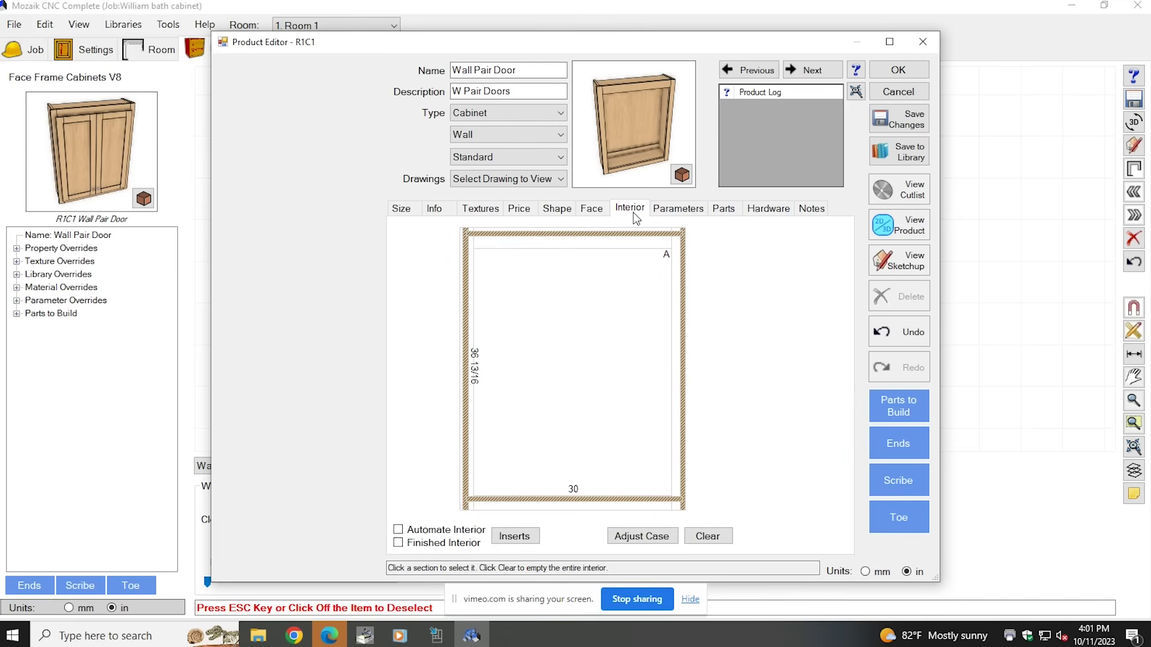
left_click(626, 348)
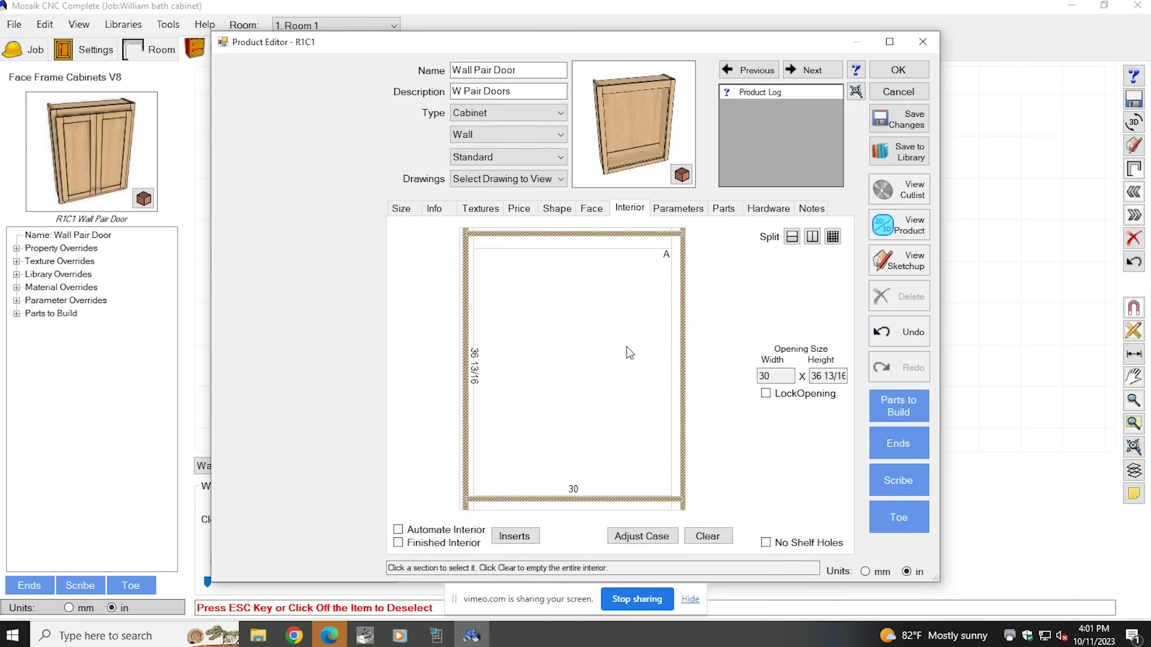
left_click(796, 240)
left_click_drag(624, 359, 605, 442)
left_click(606, 441)
left_click_drag(842, 376, 803, 377)
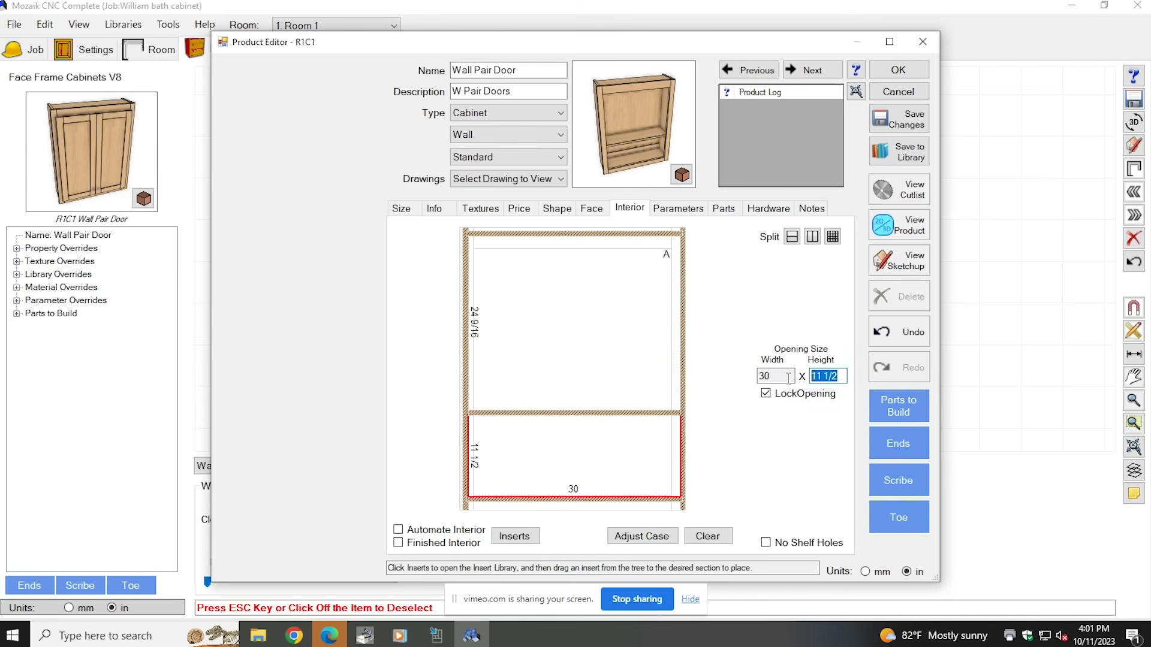
type("11")
key("Return")
Change the type of the shelf above the 11 in opening and divide the upper opening in half with an adjustable shelf
left_click(544, 365)
left_click(588, 434)
left_click(595, 415)
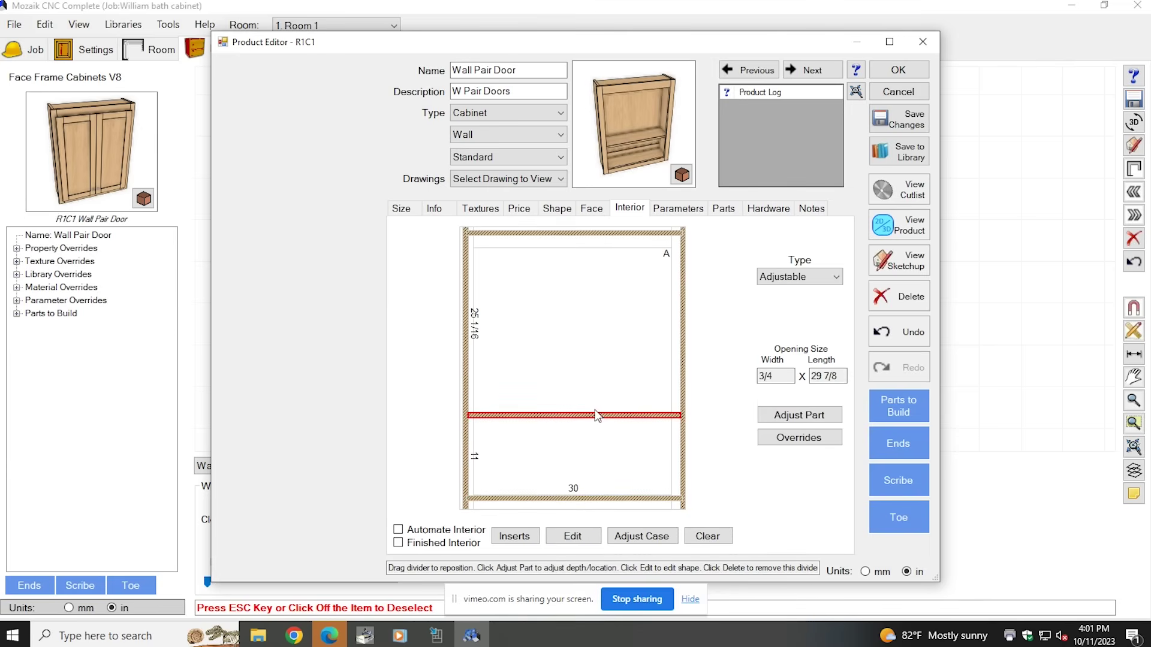
left_click(837, 277)
left_click(813, 292)
left_click(584, 321)
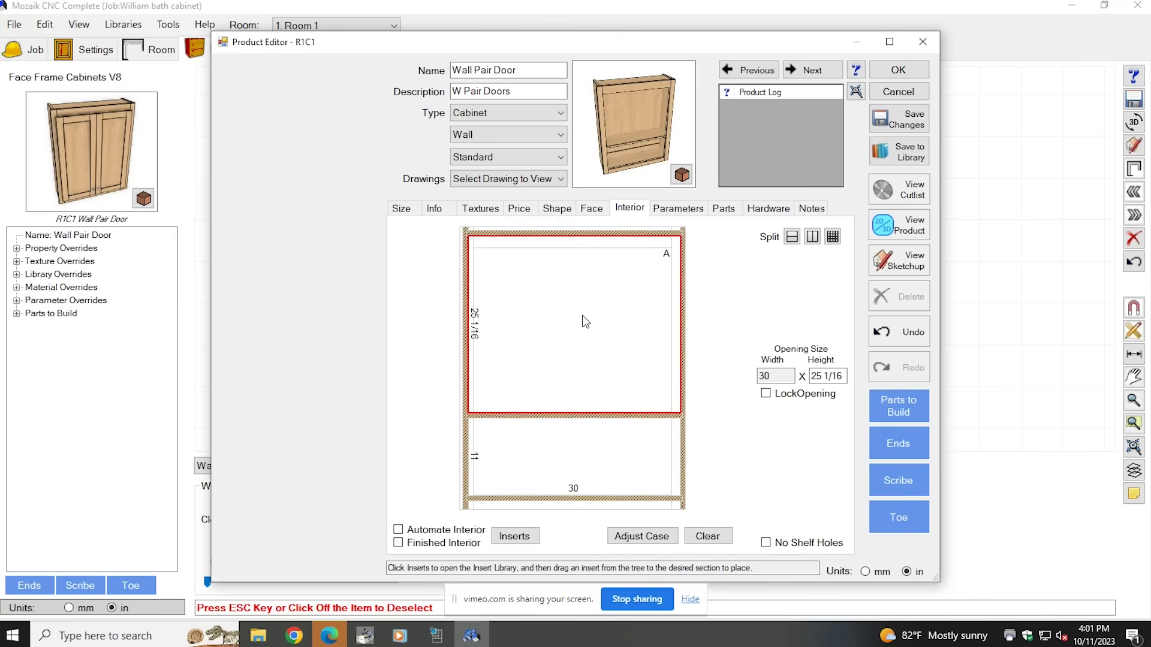
left_click(792, 236)
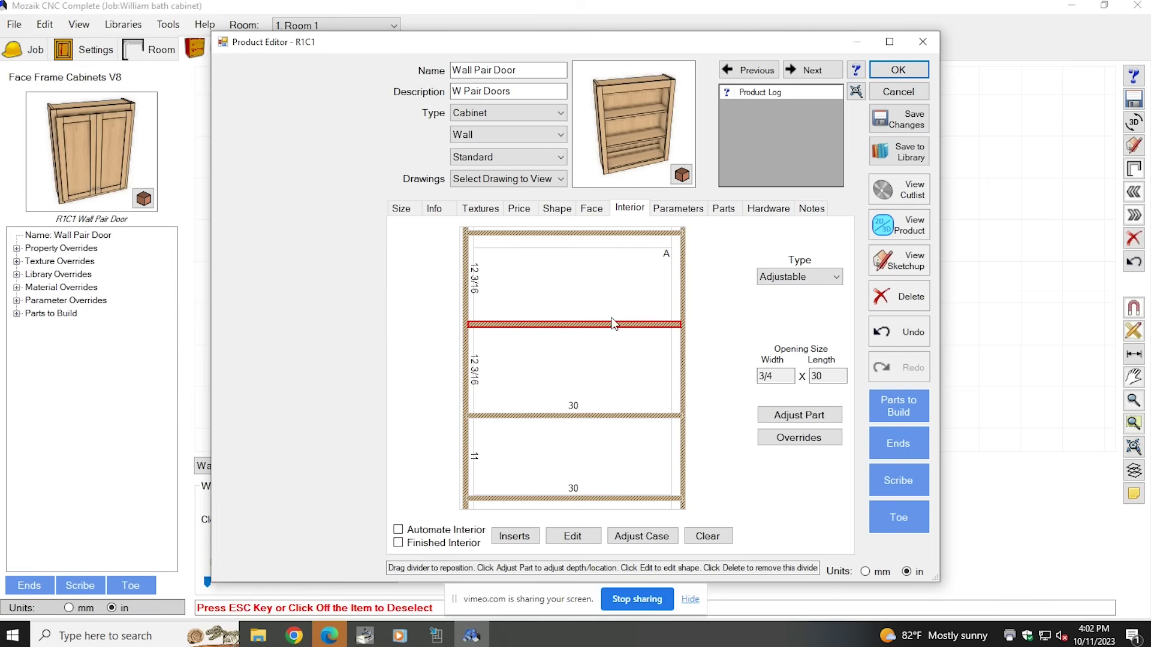
Split the cabinet's face horizontally into two sections and make both the upper and lower sections open
left_click(591, 208)
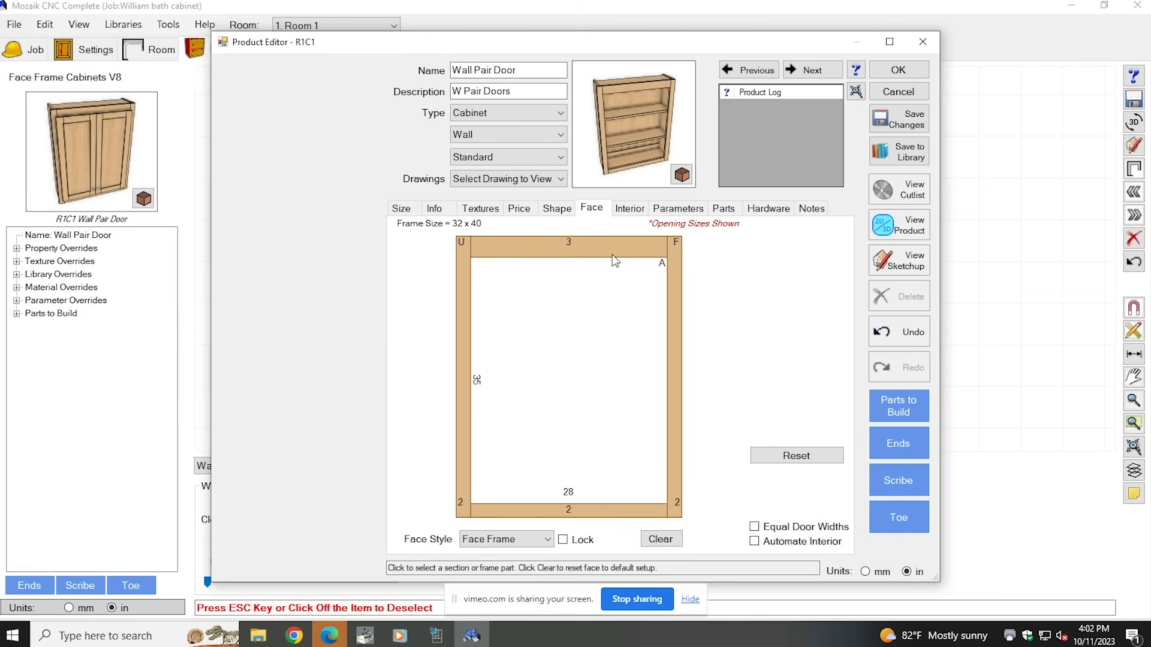
left_click(576, 384)
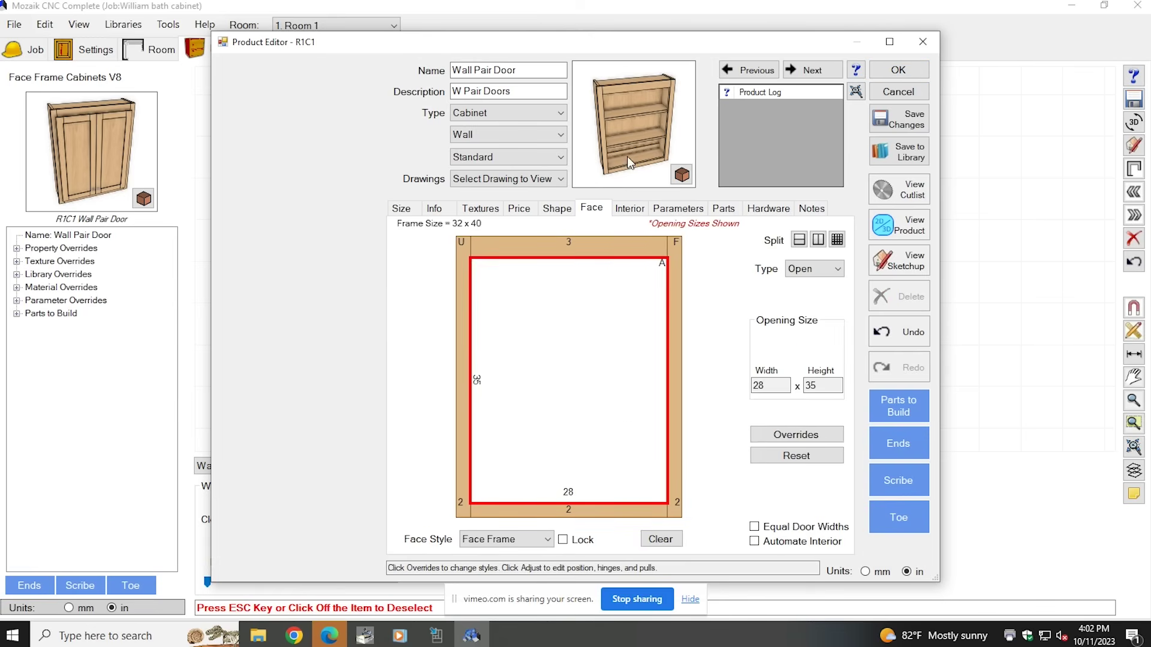
left_click(799, 239)
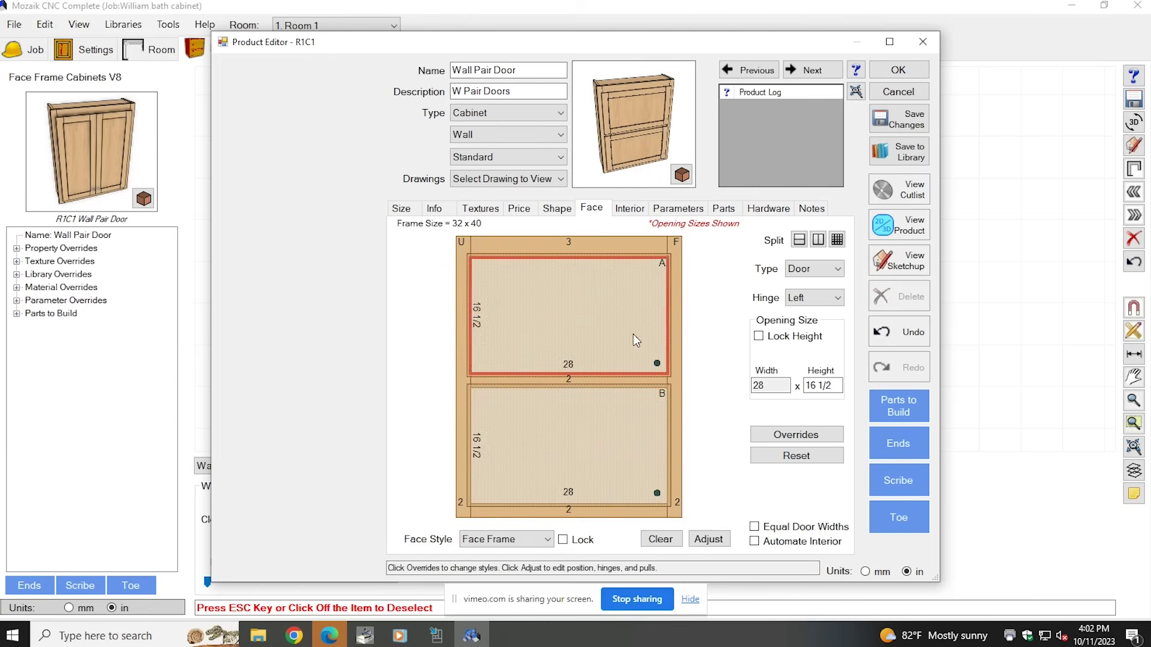
left_click(838, 269)
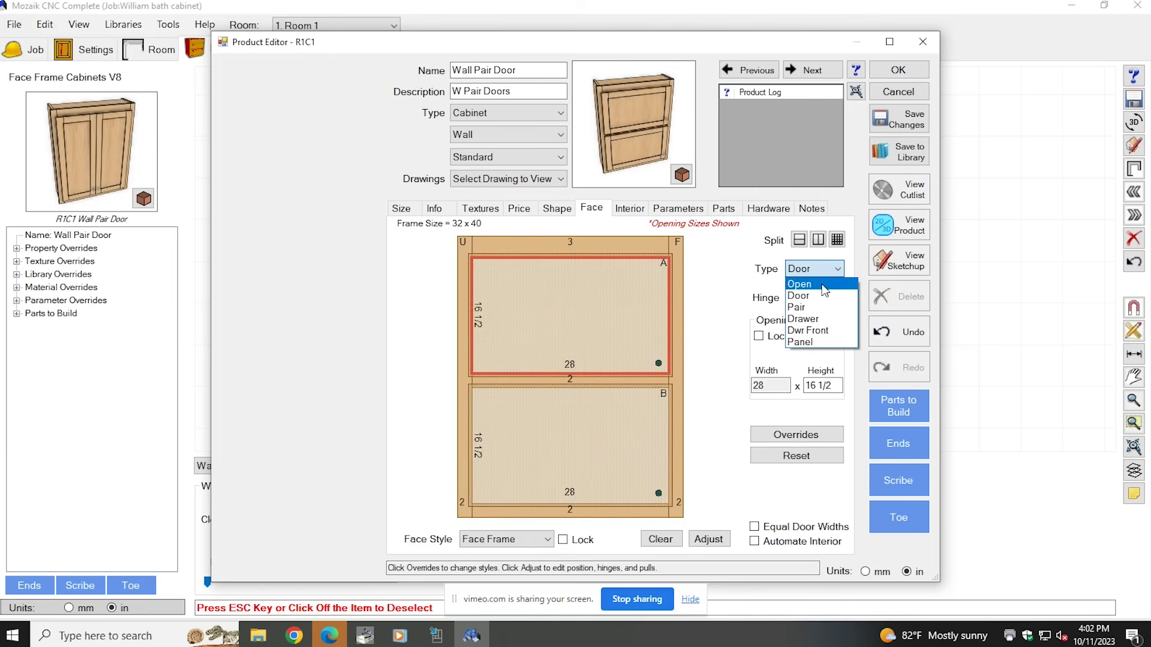
left_click(800, 306)
left_click(639, 418)
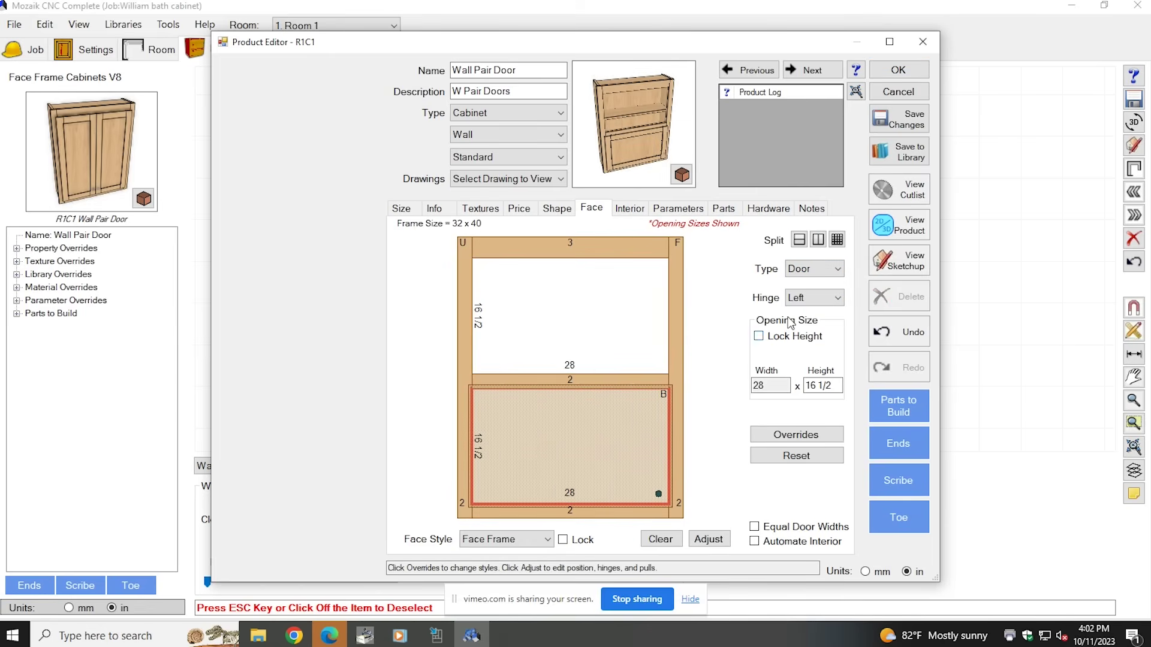
left_click(838, 268)
left_click(800, 304)
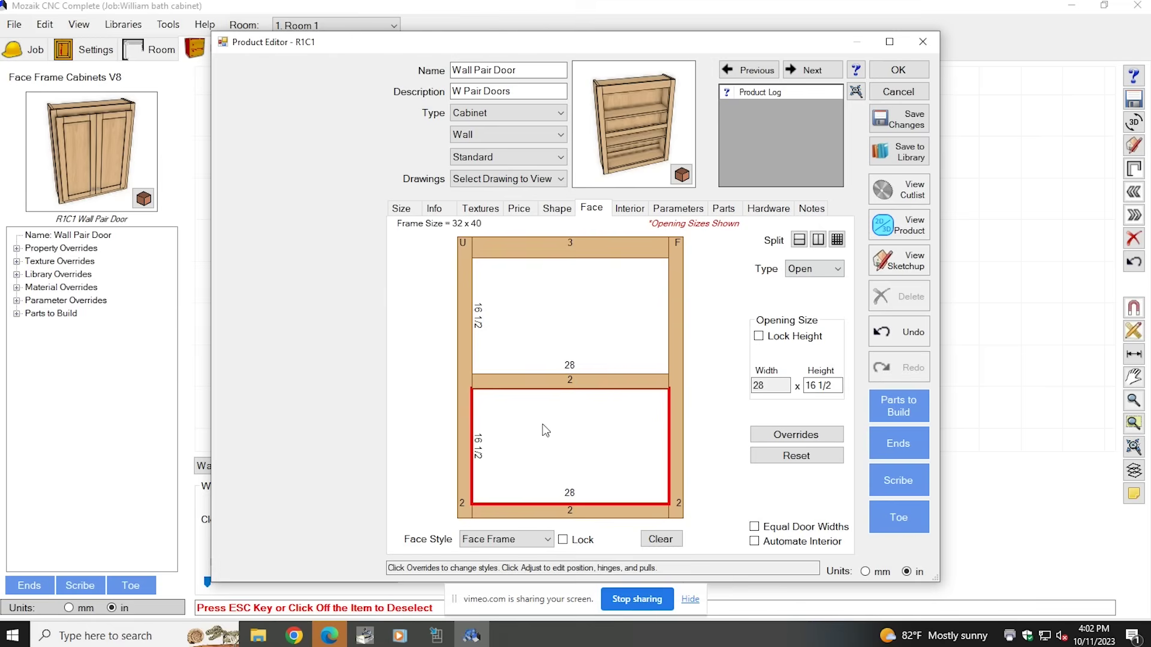
Set the lower face opening's height to 10 in and check the alignment of its rail in the product preview
left_click(827, 387)
type("10")
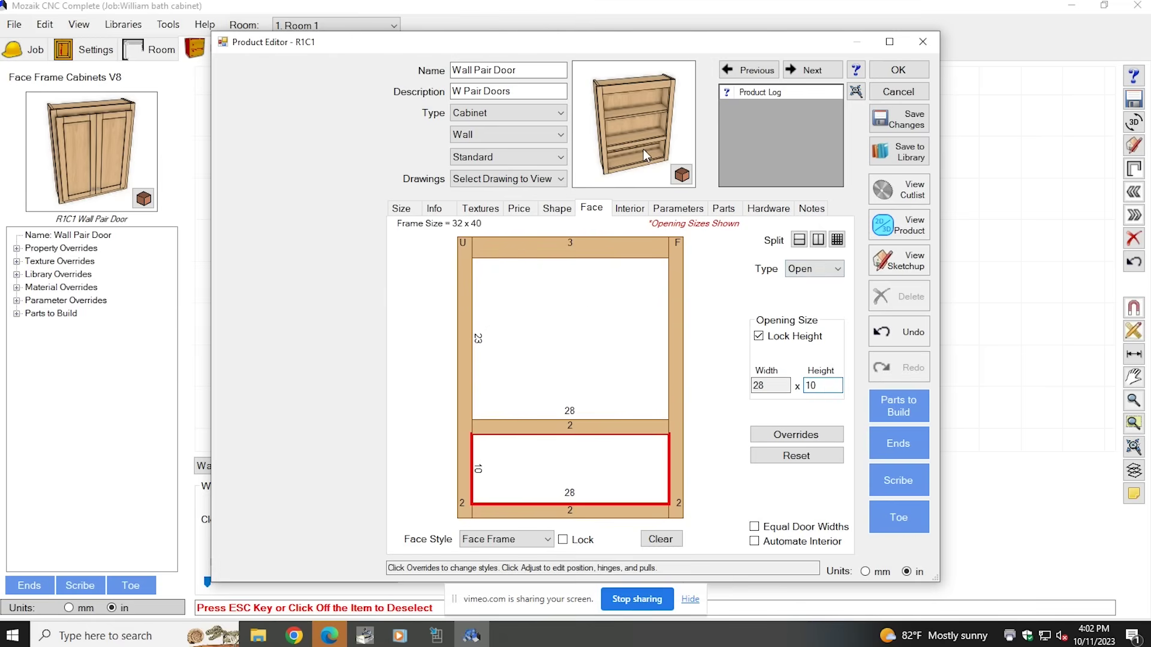
mouse_move(642, 149)
left_mouse_down()
mouse_move(628, 135)
mouse_move(597, 142)
mouse_move(605, 154)
mouse_move(638, 142)
left_mouse_up()
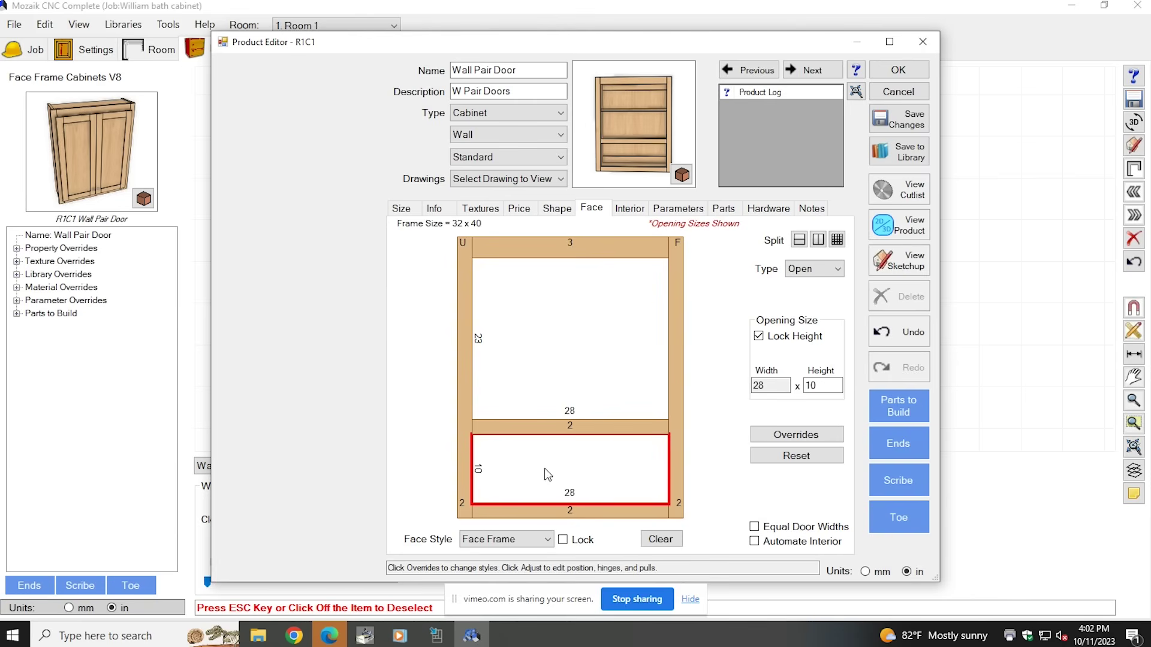
Change the upper face opening to a pair of doors and accept the product edits
left_click(592, 405)
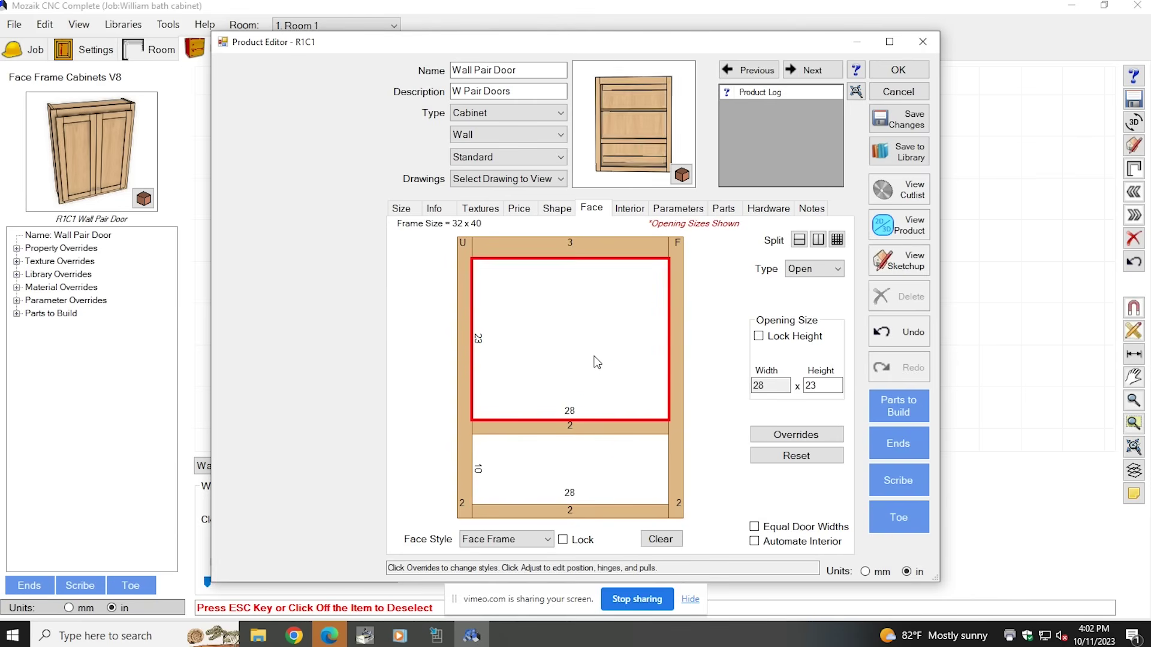
left_click(813, 269)
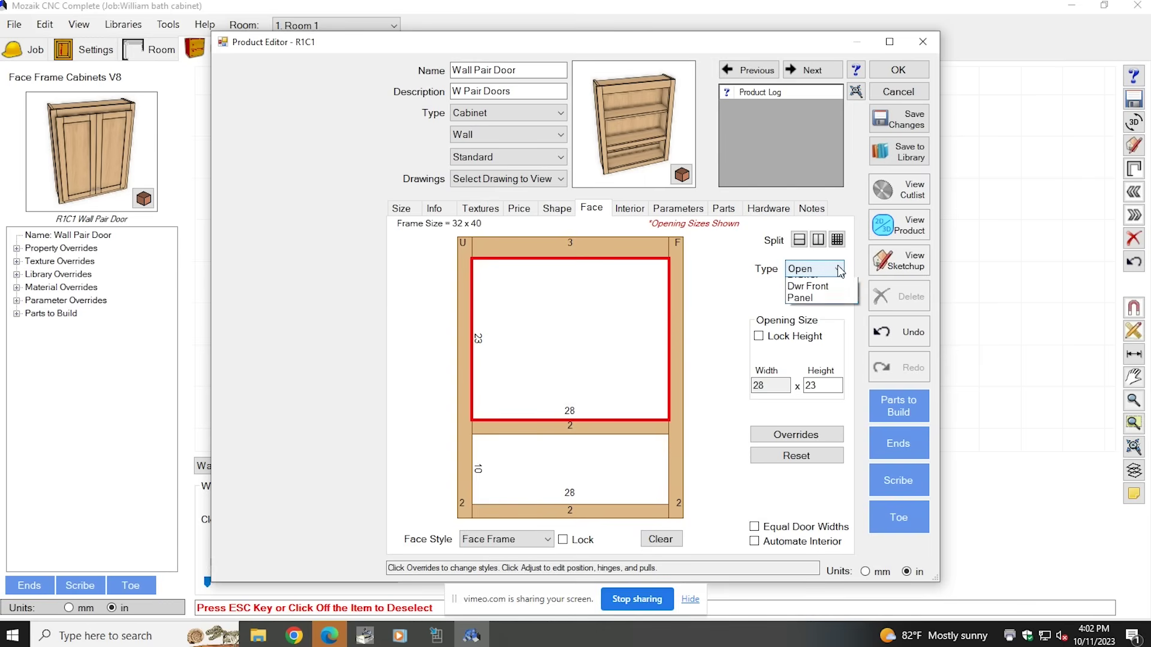
left_click(823, 303)
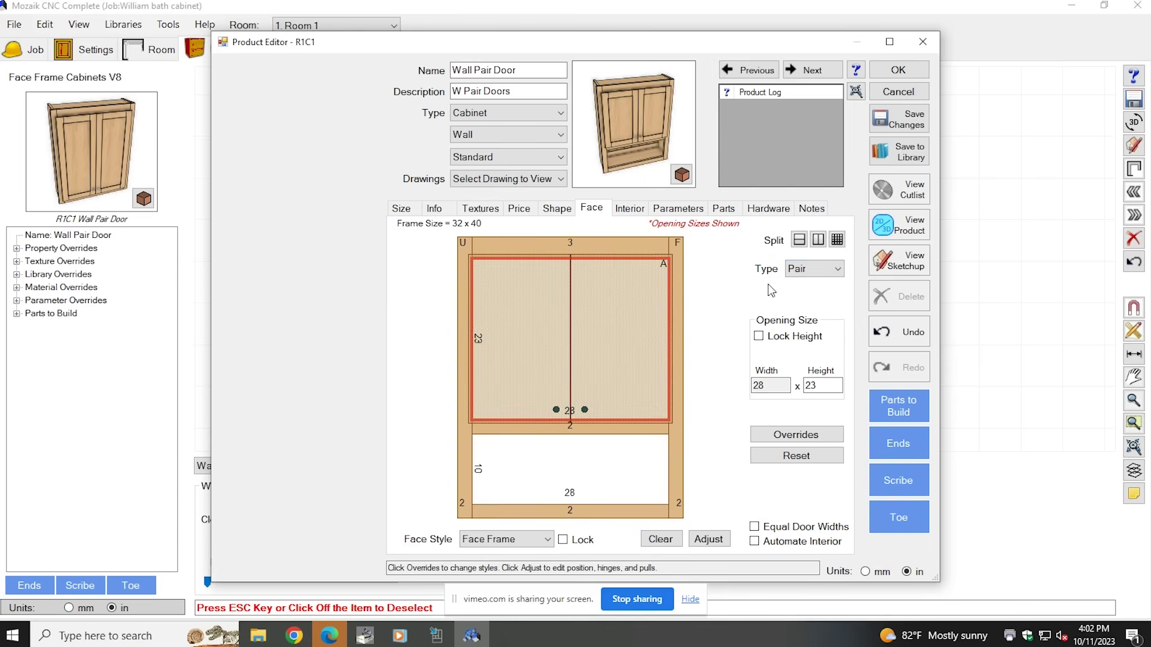
mouse_move(638, 145)
left_mouse_down()
mouse_move(573, 142)
mouse_move(559, 127)
mouse_move(621, 155)
mouse_move(646, 154)
mouse_move(661, 134)
mouse_move(690, 138)
mouse_move(582, 145)
mouse_move(654, 132)
left_mouse_up()
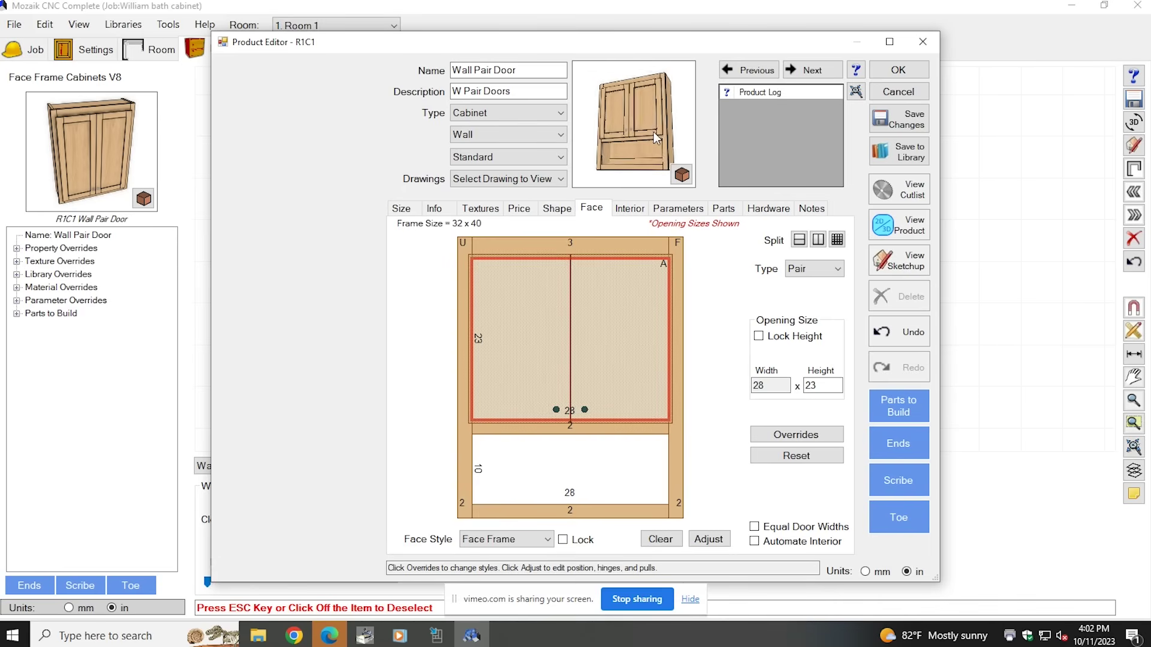
left_click(893, 70)
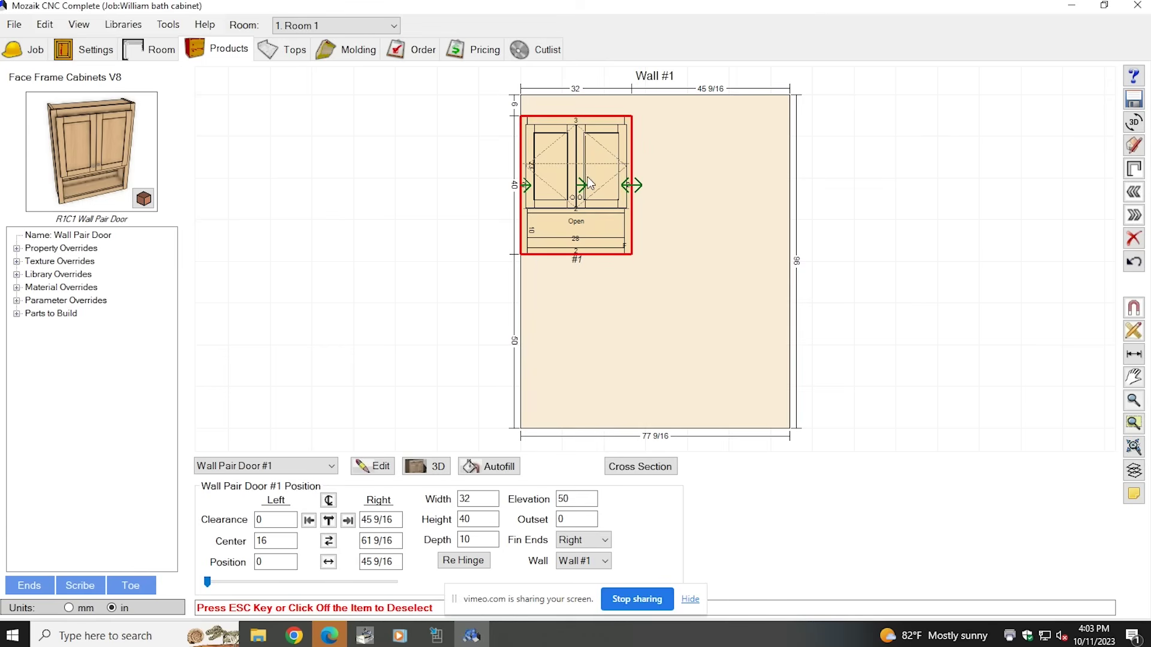
Inspect the cabinet on its wall in the 3D room viewer using the filled display
left_click(1121, 127)
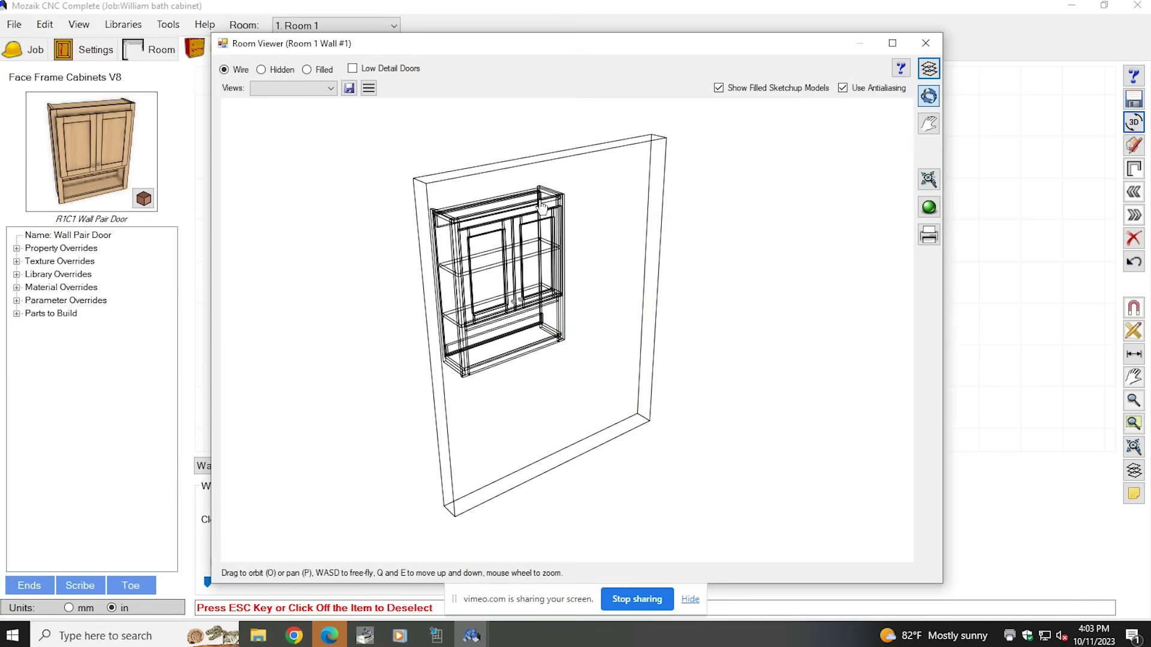
left_click(307, 70)
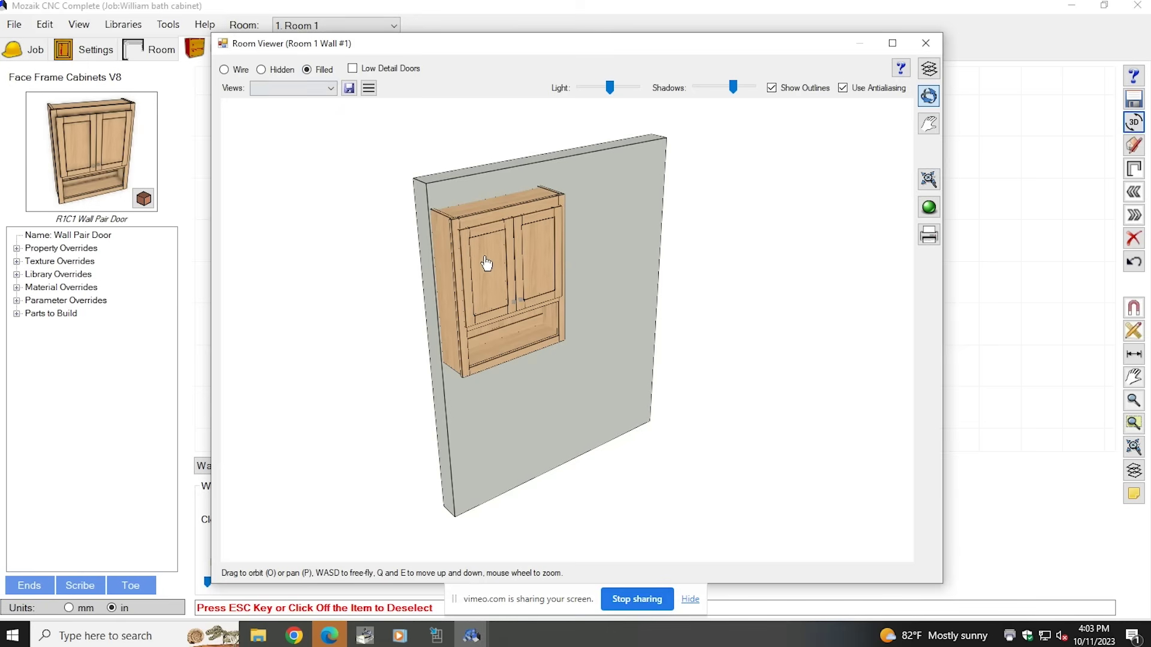
mouse_move(483, 259)
left_mouse_down()
mouse_move(429, 272)
mouse_move(581, 268)
mouse_move(489, 277)
left_mouse_up()
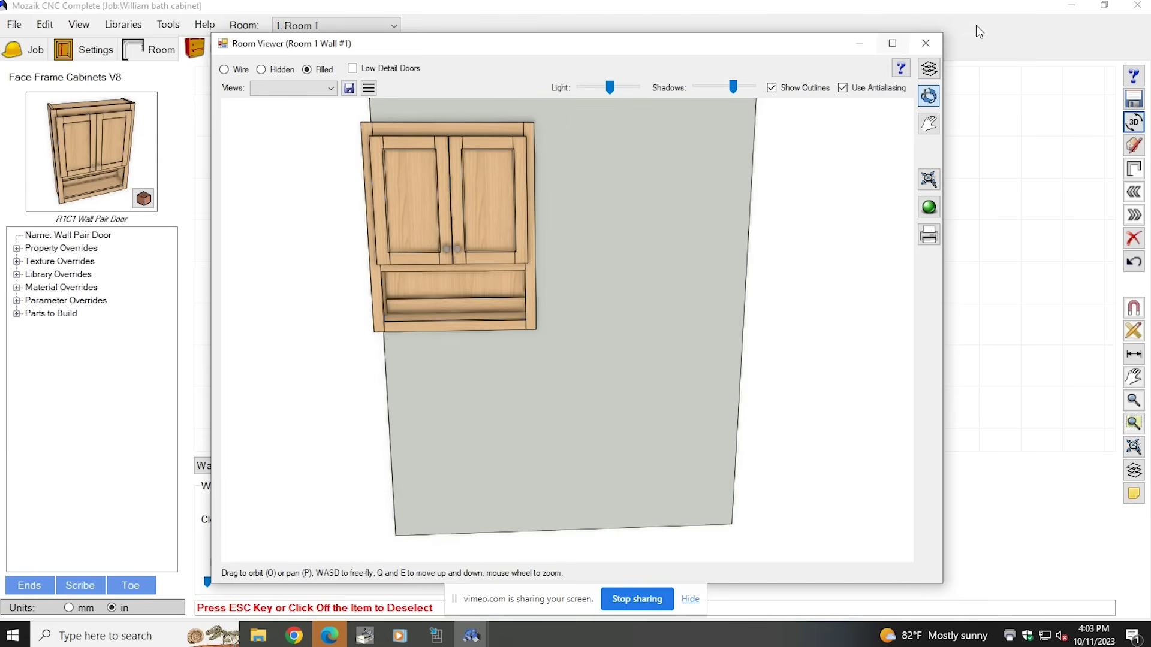
left_click(926, 43)
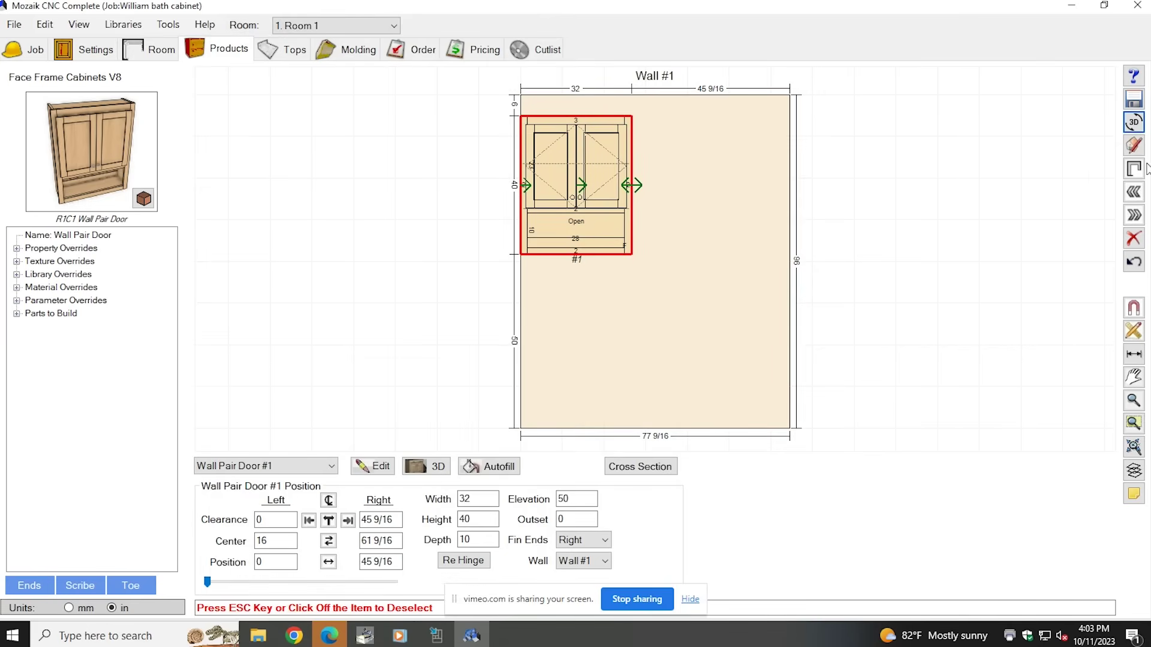
Open the job's cutlist and optimize the 3/4 Plywood parts for the CNC router at Better quality
left_click(542, 48)
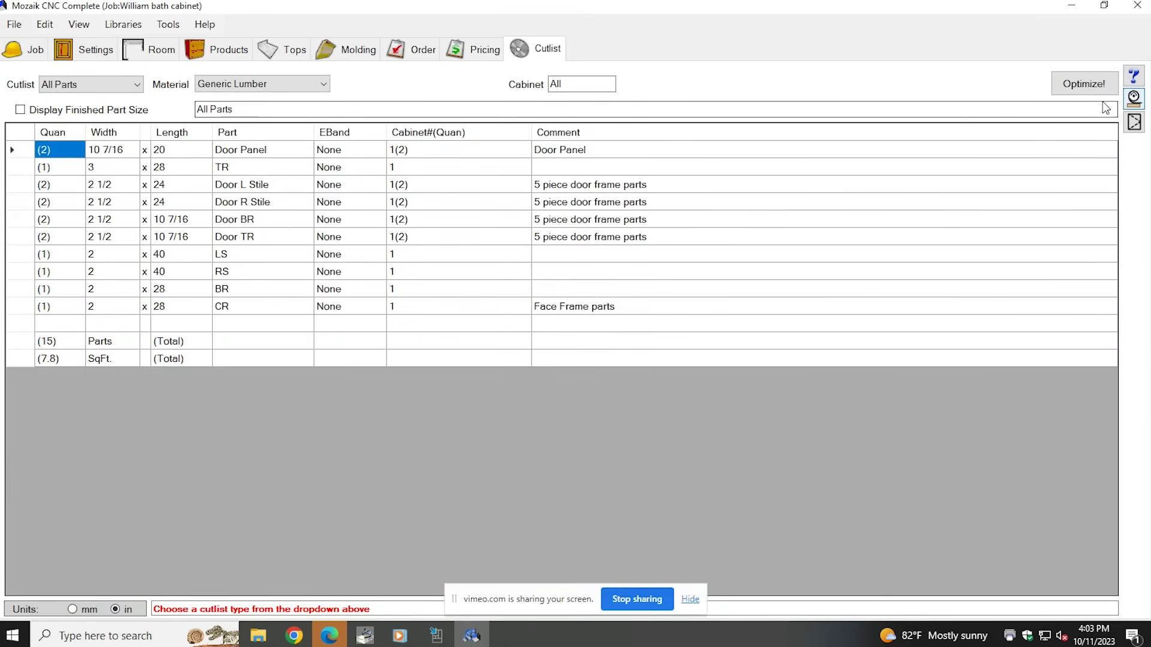
left_click(1082, 89)
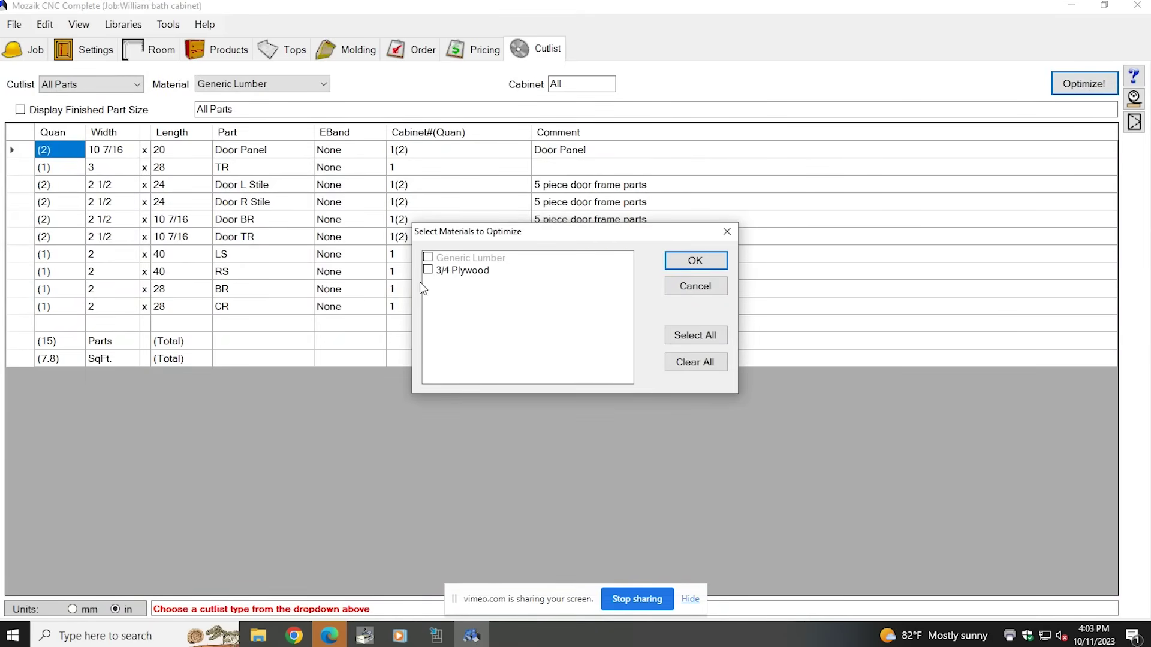
left_click(696, 261)
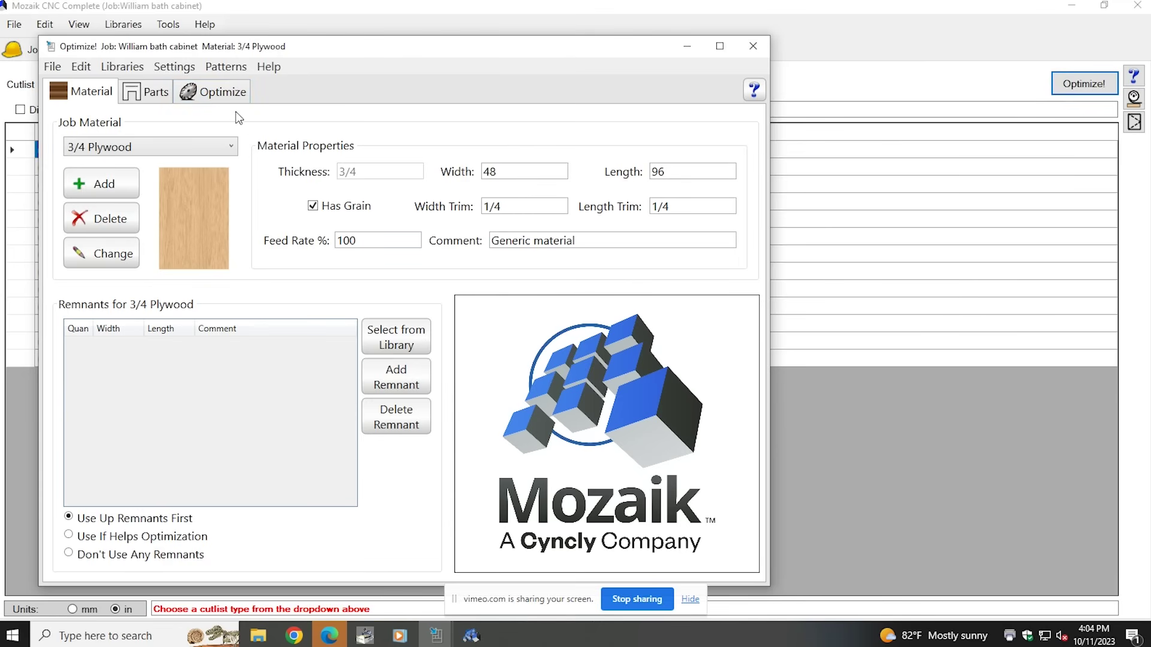
left_click(225, 93)
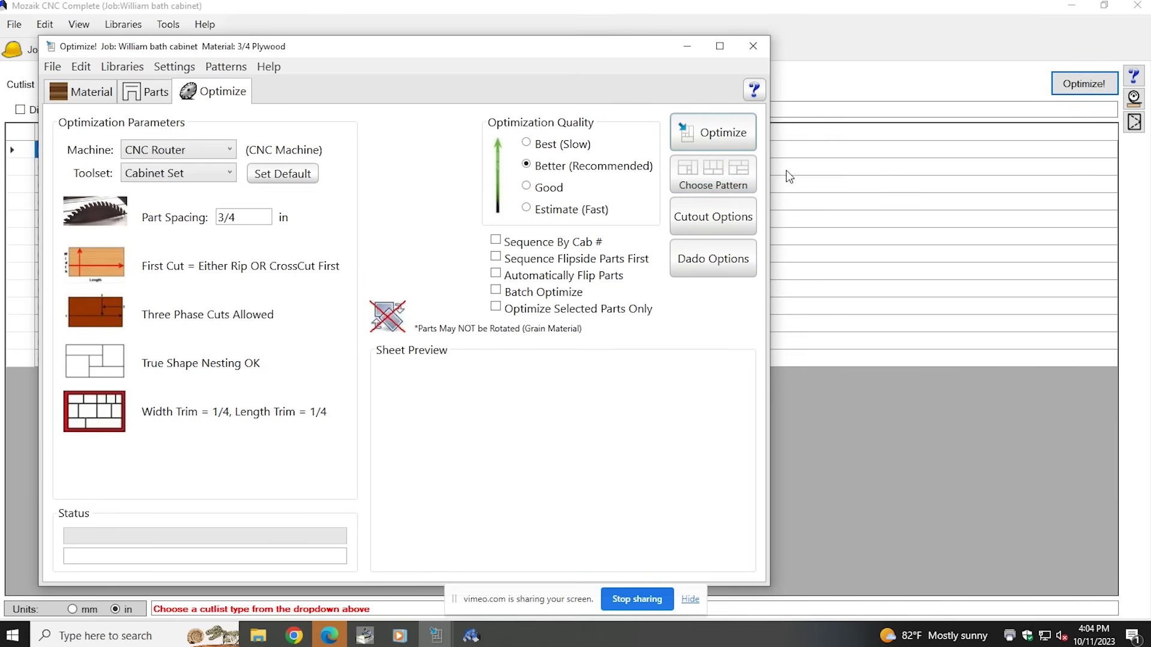
left_click(725, 138)
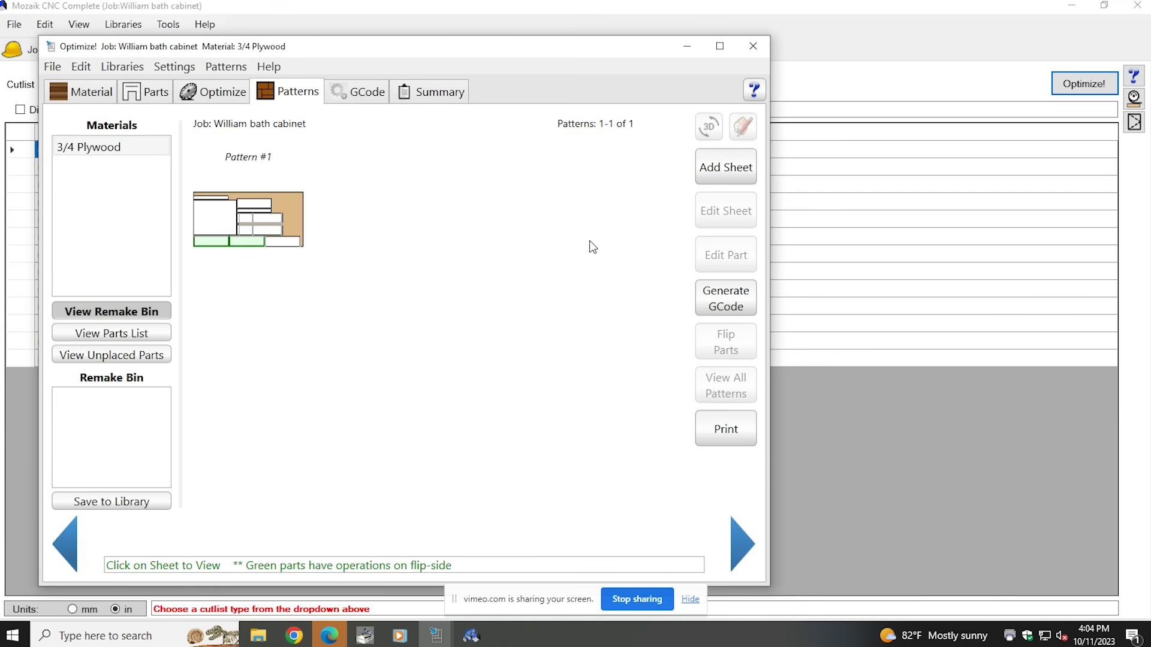
In Pattern #1, mark three leftover areas as cut remnants: the sheet's right end, beside the adjustable shelf, and above that shelf
left_click(279, 223)
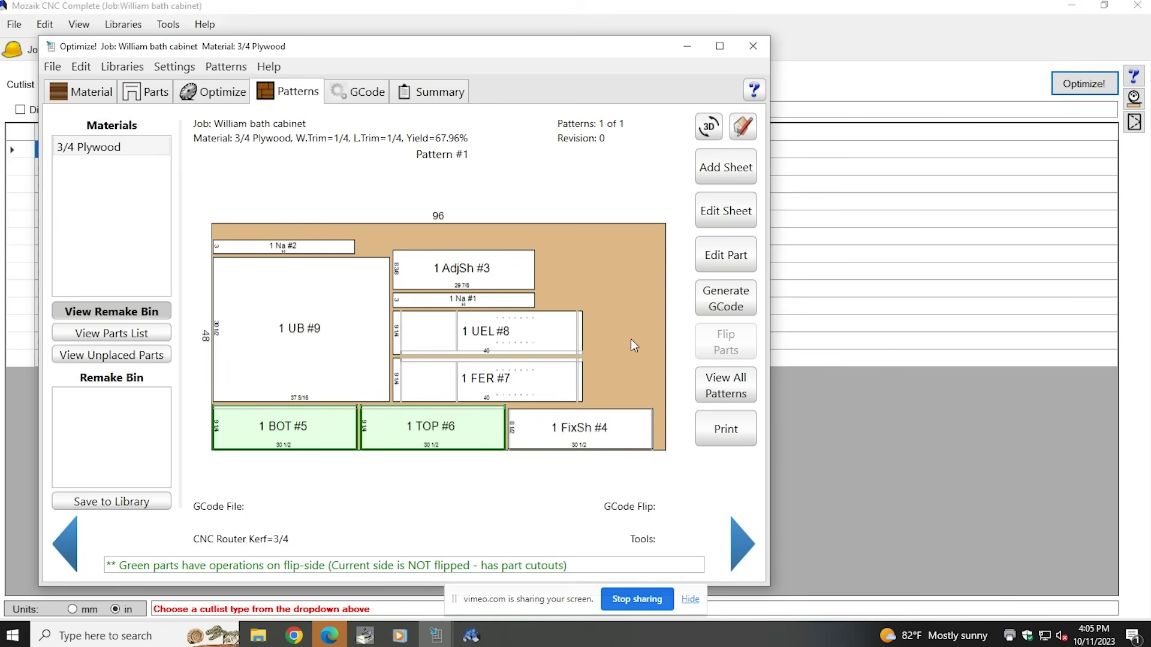
double_click(627, 335)
left_click(533, 239)
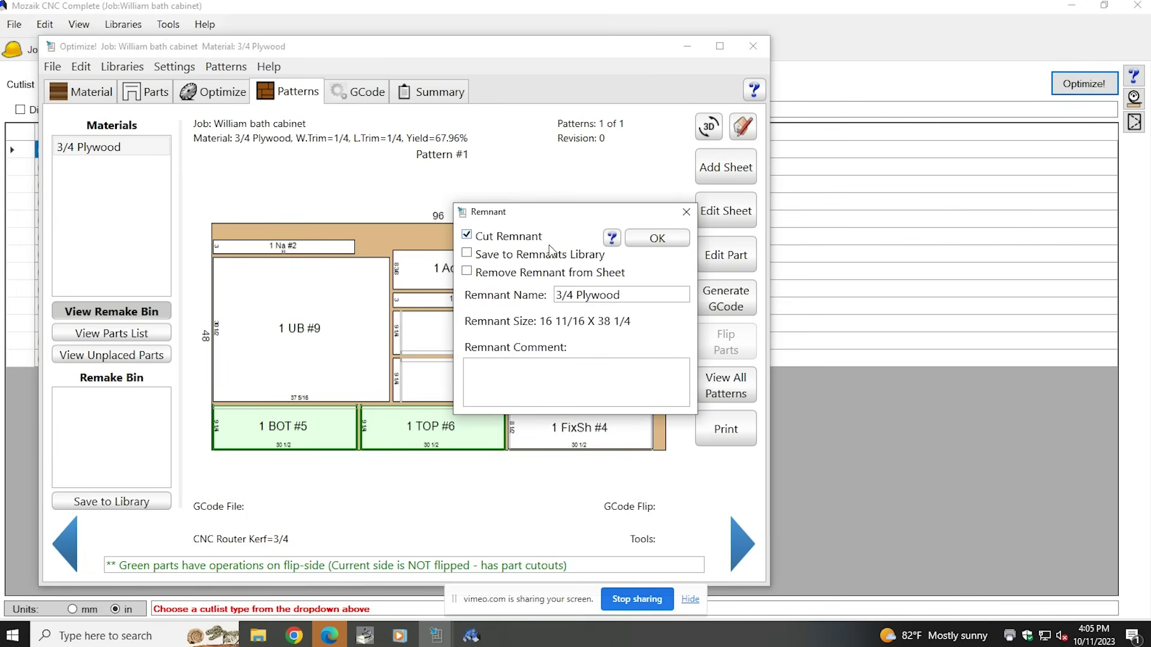
left_click(639, 239)
double_click(560, 254)
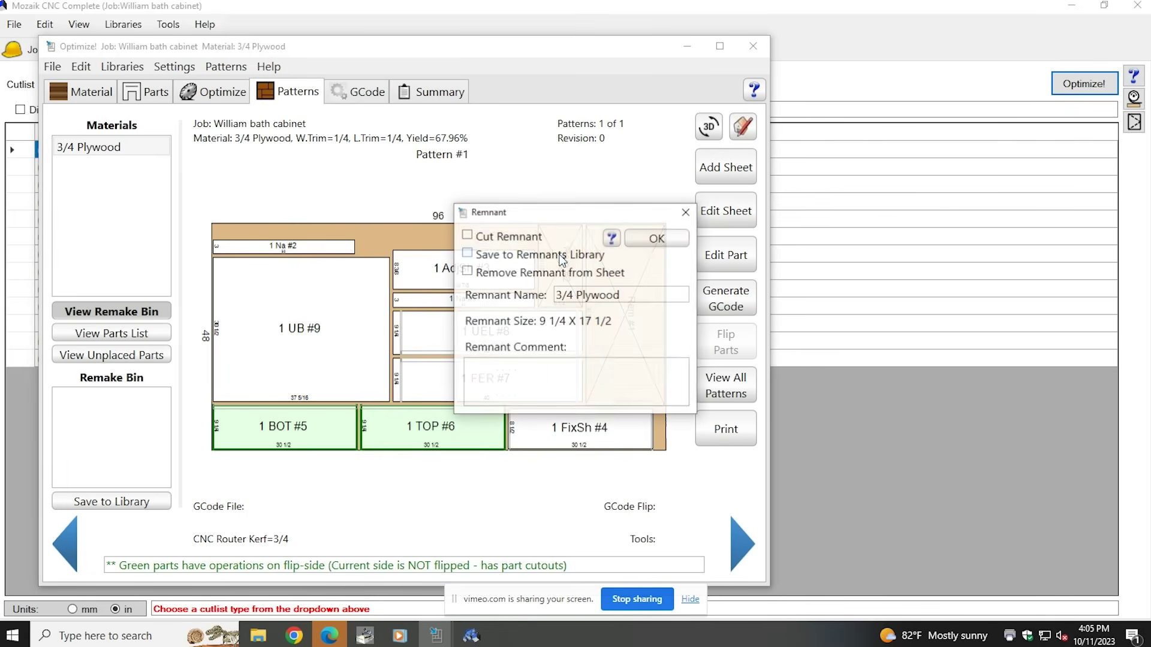
left_click(503, 238)
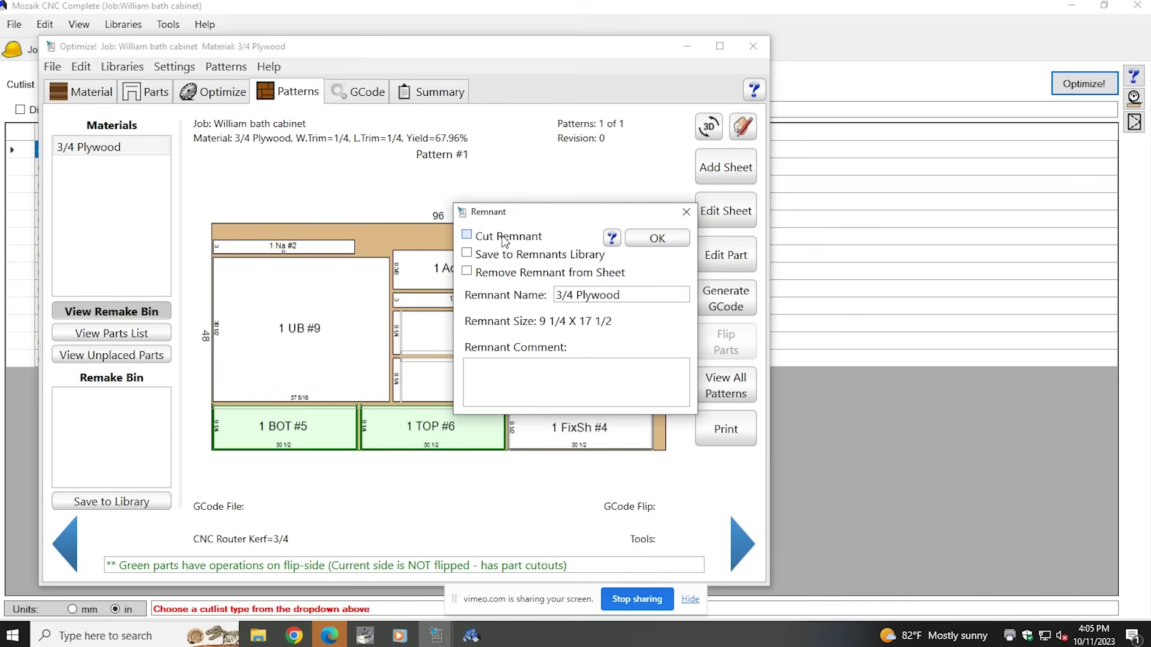
left_click(640, 245)
double_click(413, 233)
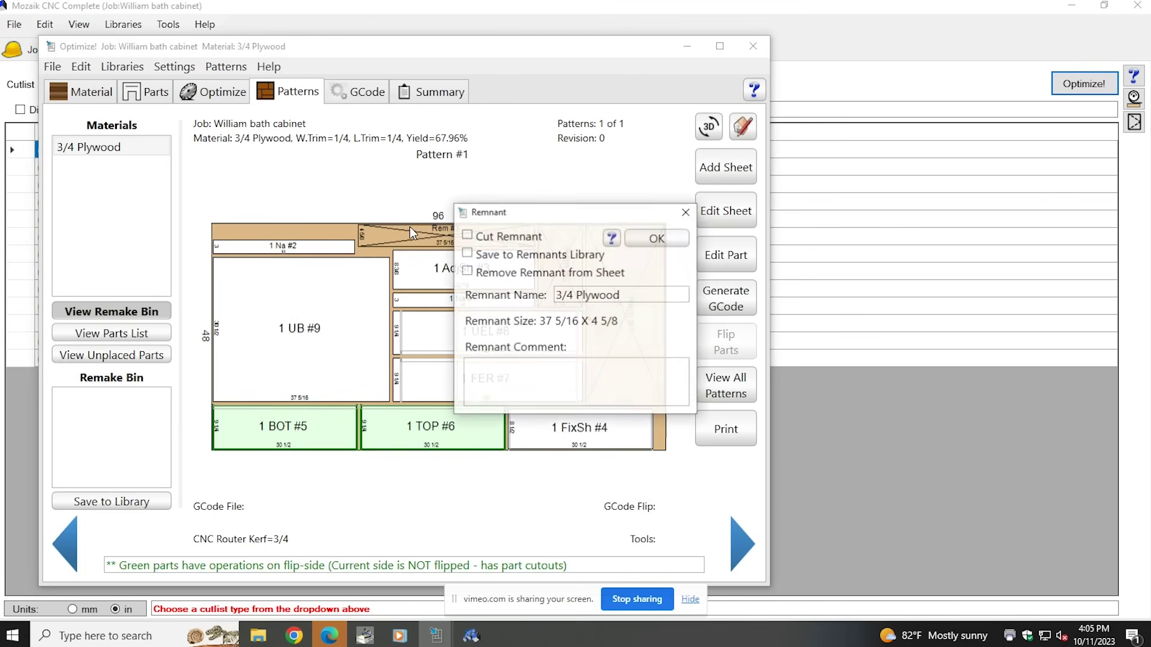
left_click(502, 238)
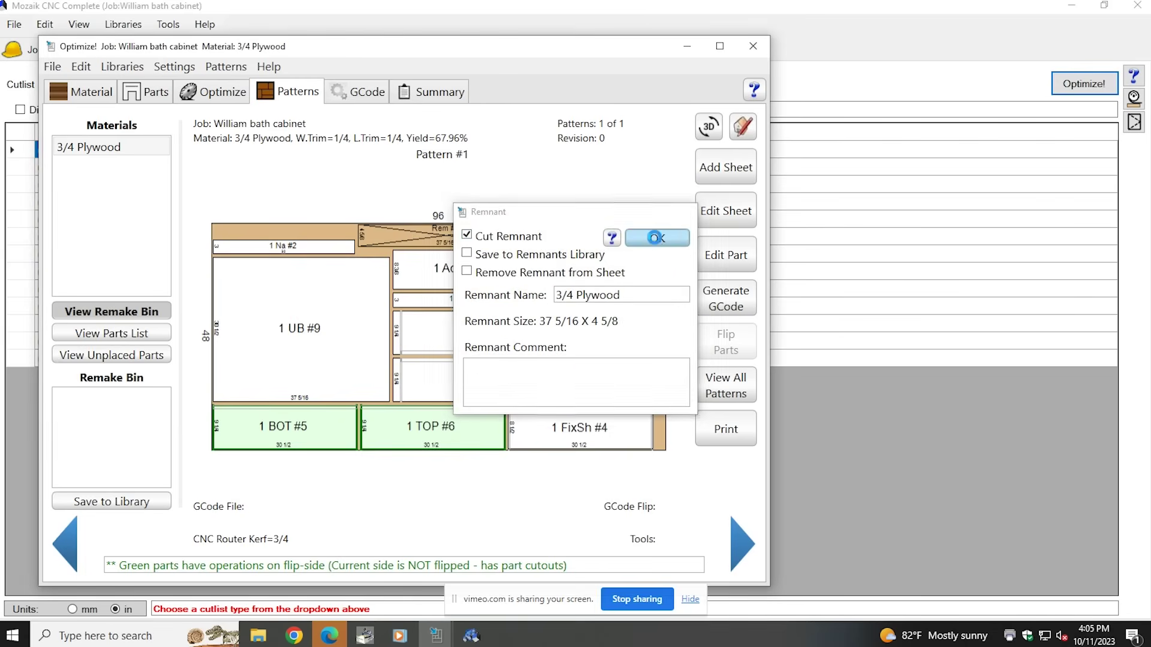
left_click(652, 239)
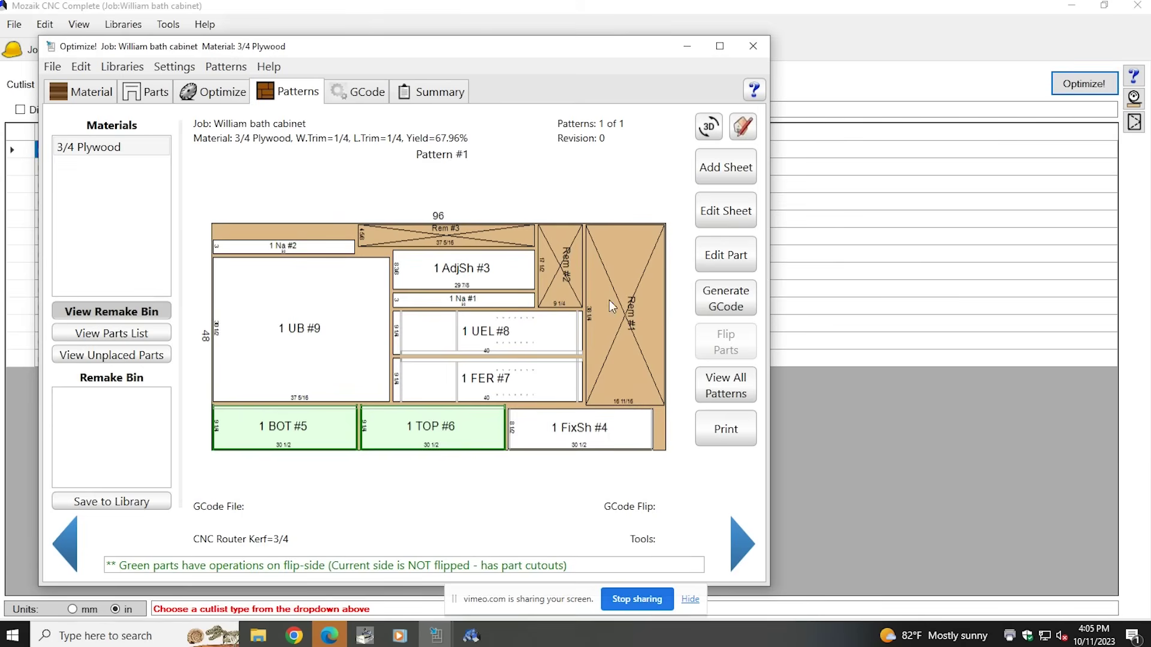
Calculate the sheet's toolpaths and choose to output both the primary and flipped sheet GCode programs
left_click(727, 306)
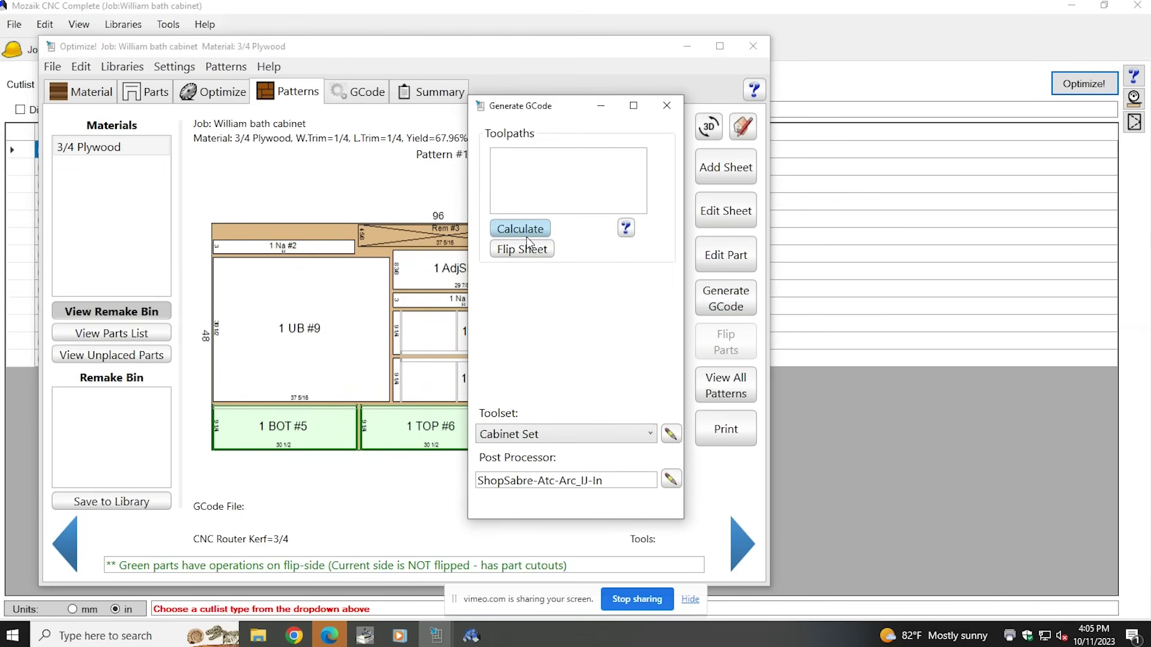
left_click(518, 229)
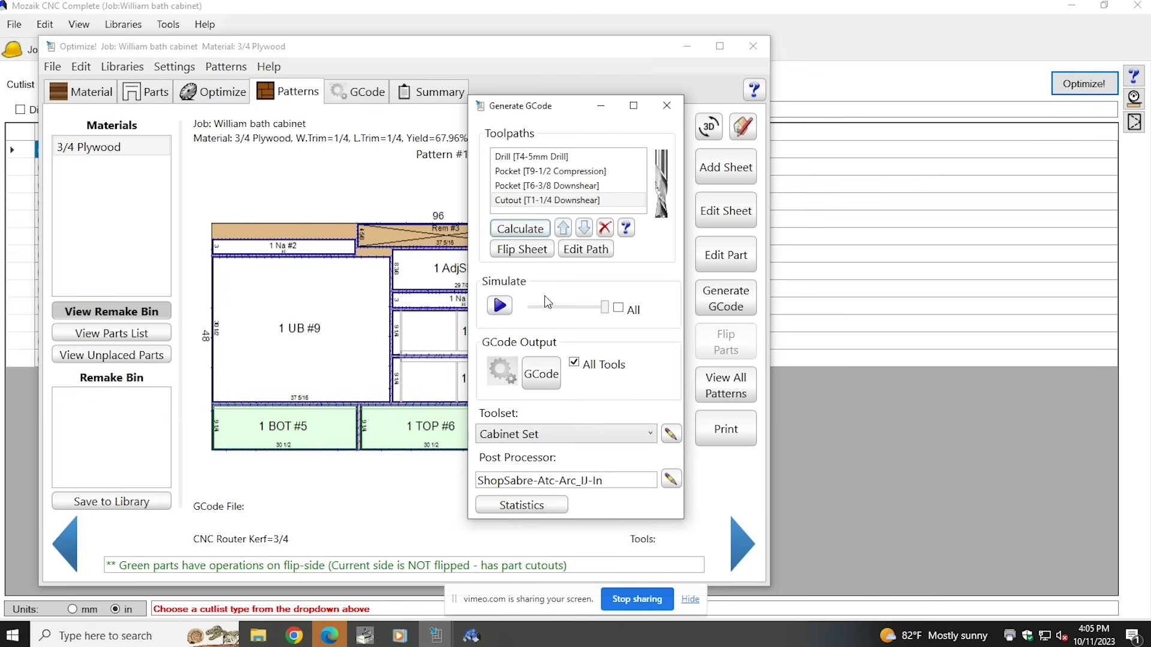
left_click(547, 372)
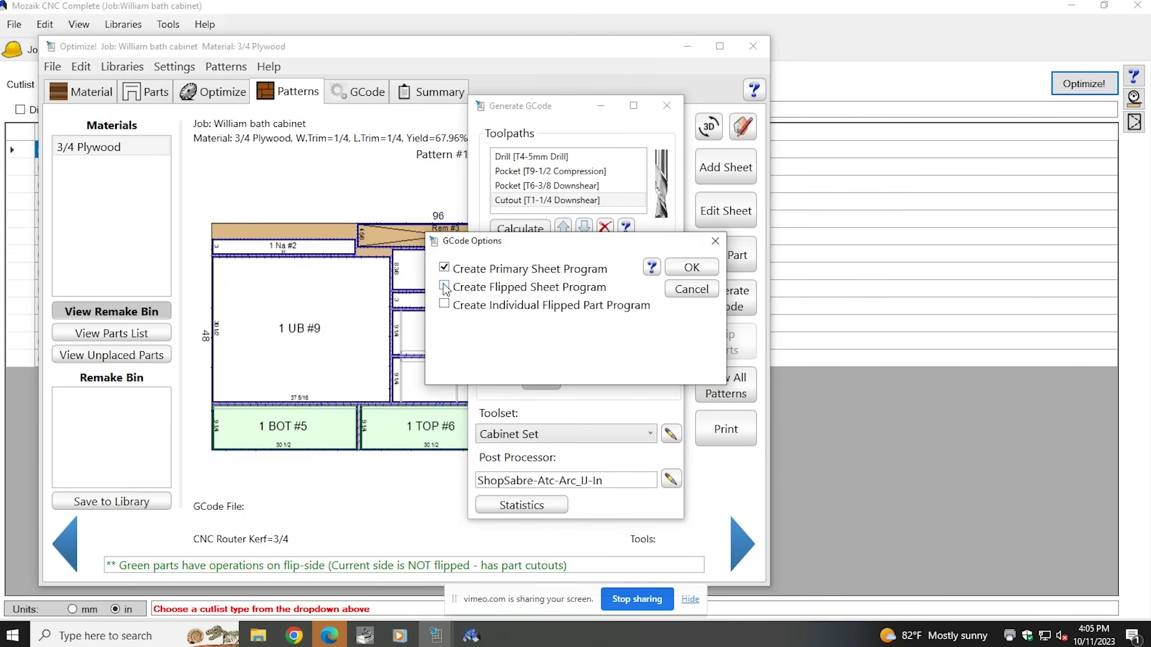
left_click(445, 288)
left_click(699, 268)
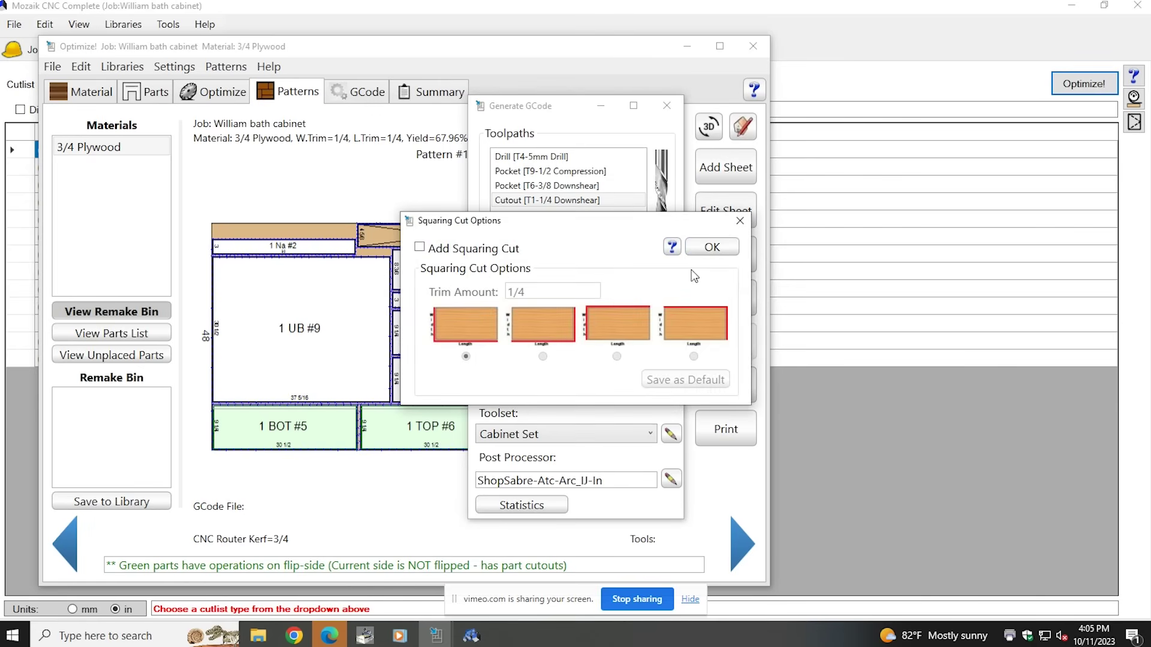
Add a squaring cut with a 1/4 trim and save the primary and flipped GCode files in the 3-4 Plywood folder
left_click(419, 247)
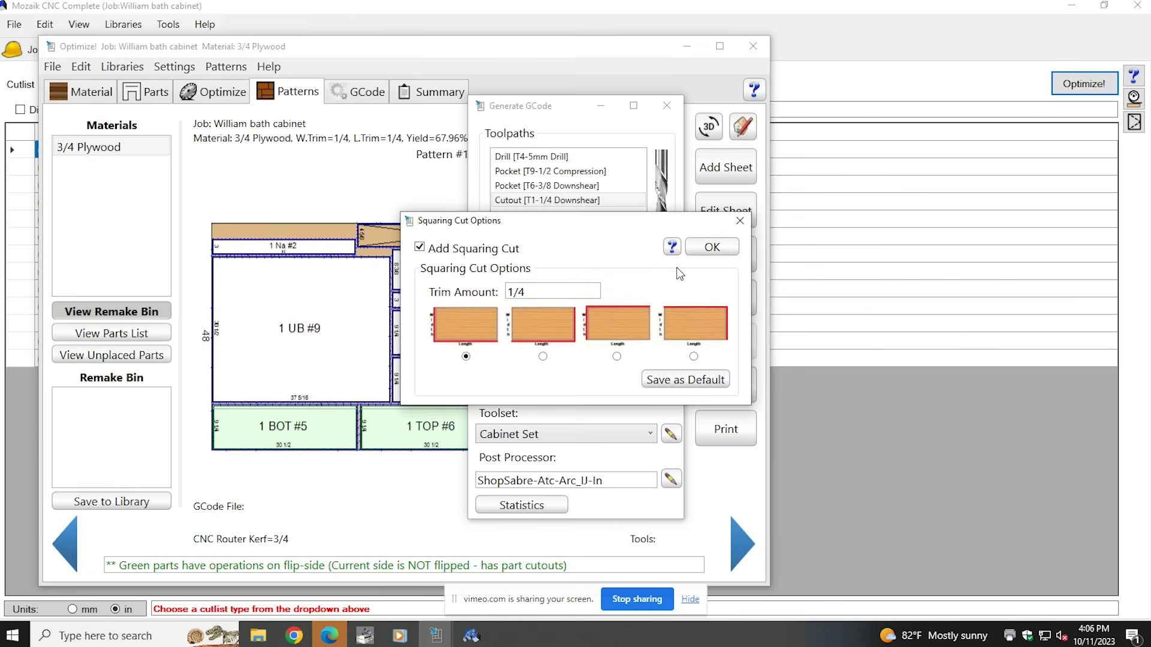
left_click(732, 252)
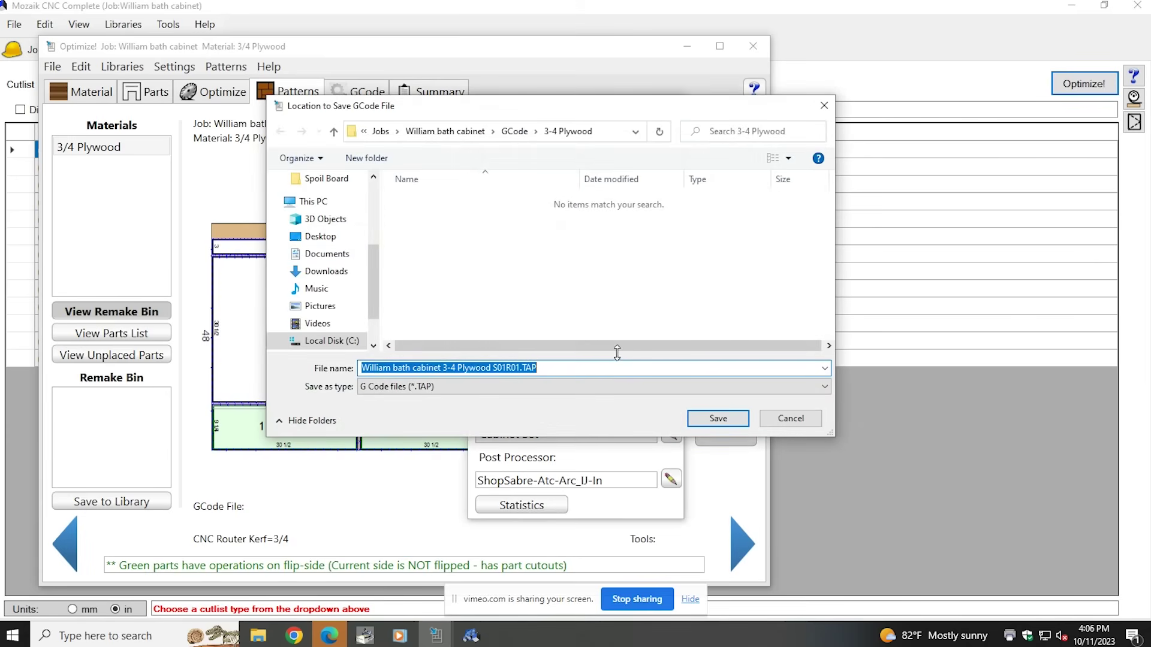
left_click(728, 417)
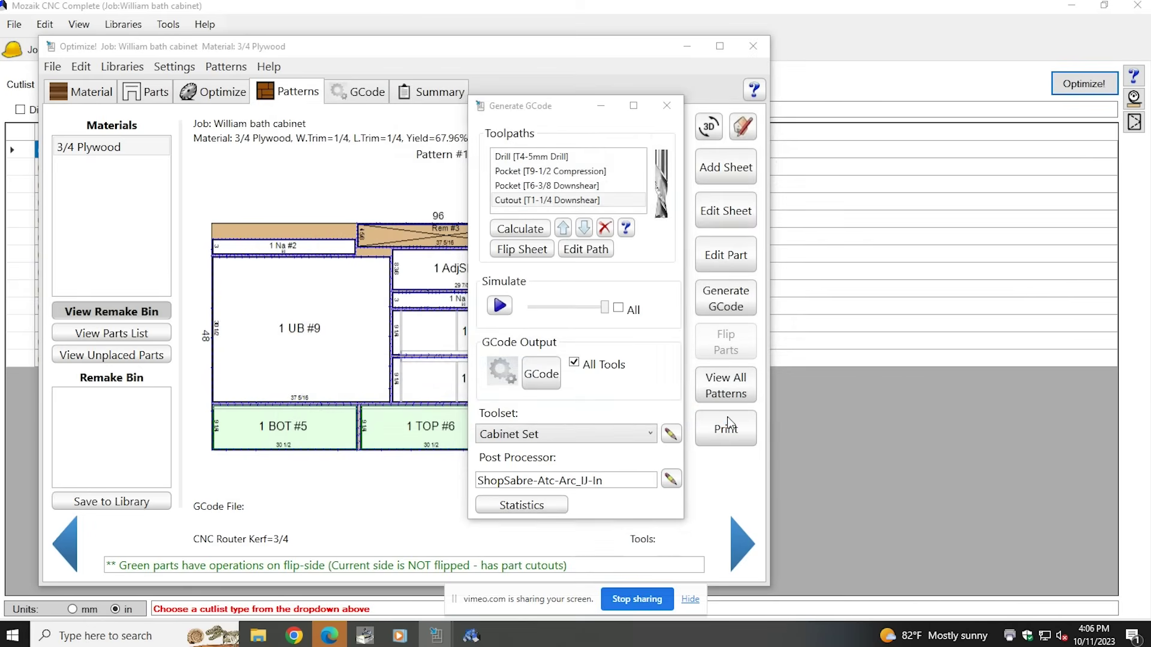
left_click(723, 417)
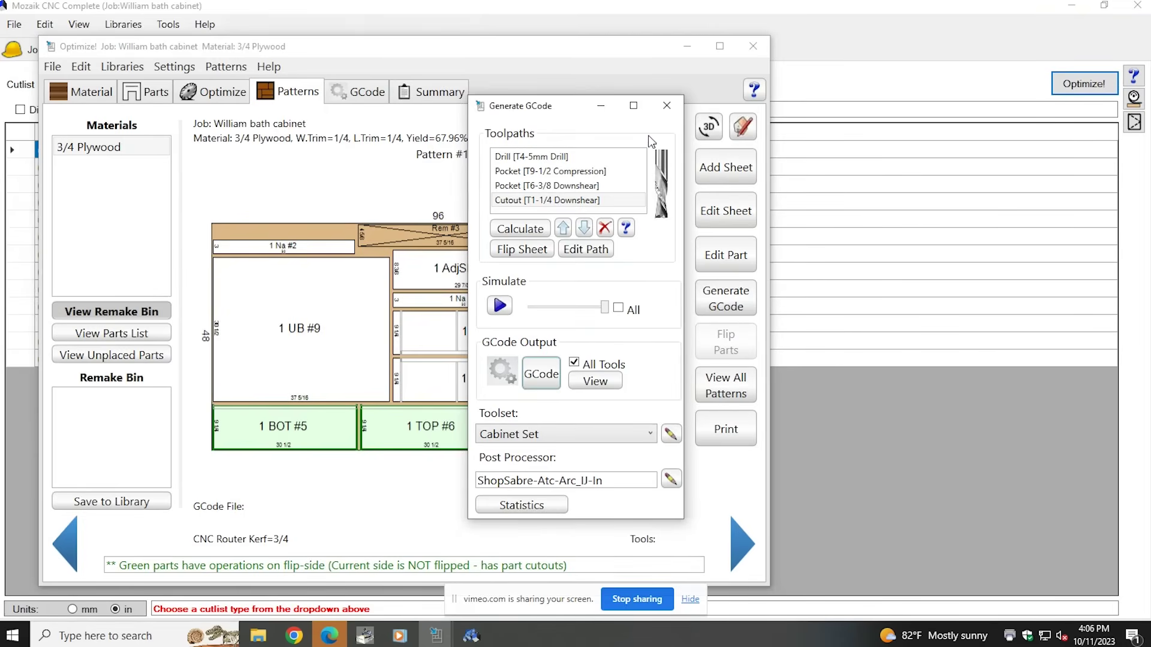
left_click(667, 108)
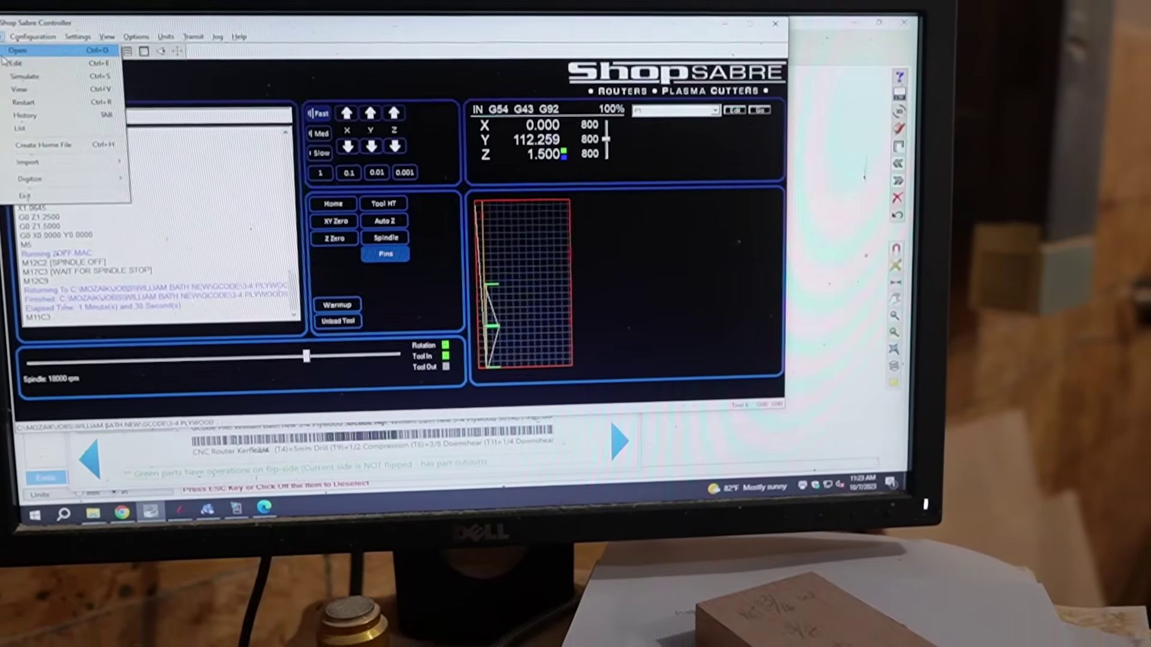
In the ShopSabre controller, open the 3/4 plywood sheet's S01R01 GCode program
left_click(17, 51)
double_click(414, 174)
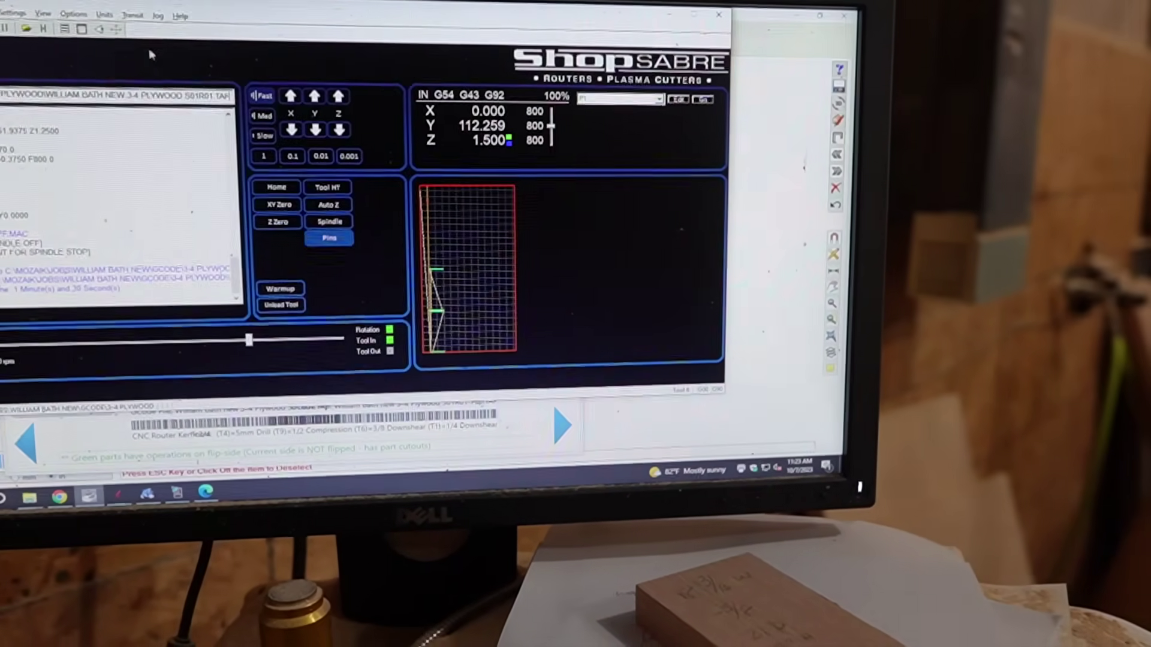